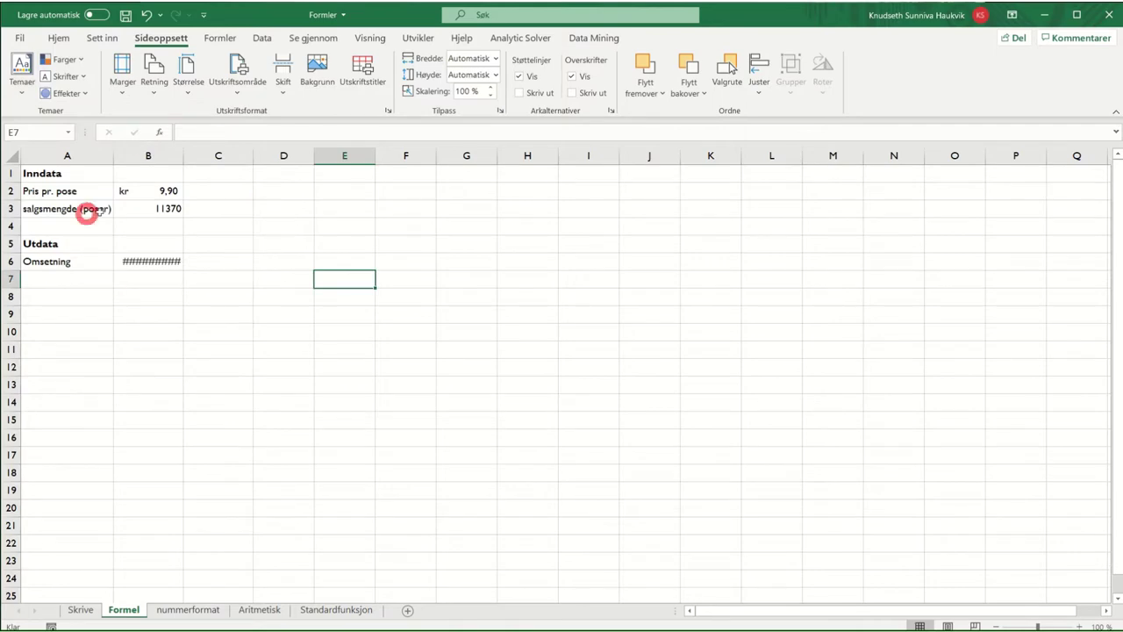
Step: Try the Organisk theme on the workbook and switch it to the Office theme
left_click(22, 72)
left_click(138, 194)
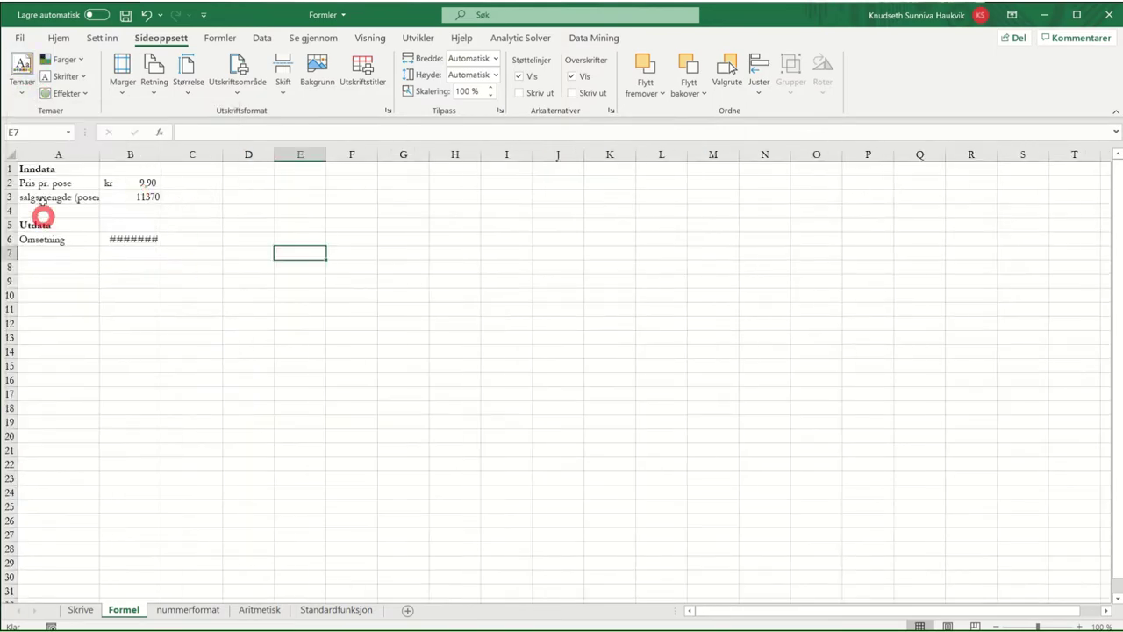
left_click(22, 72)
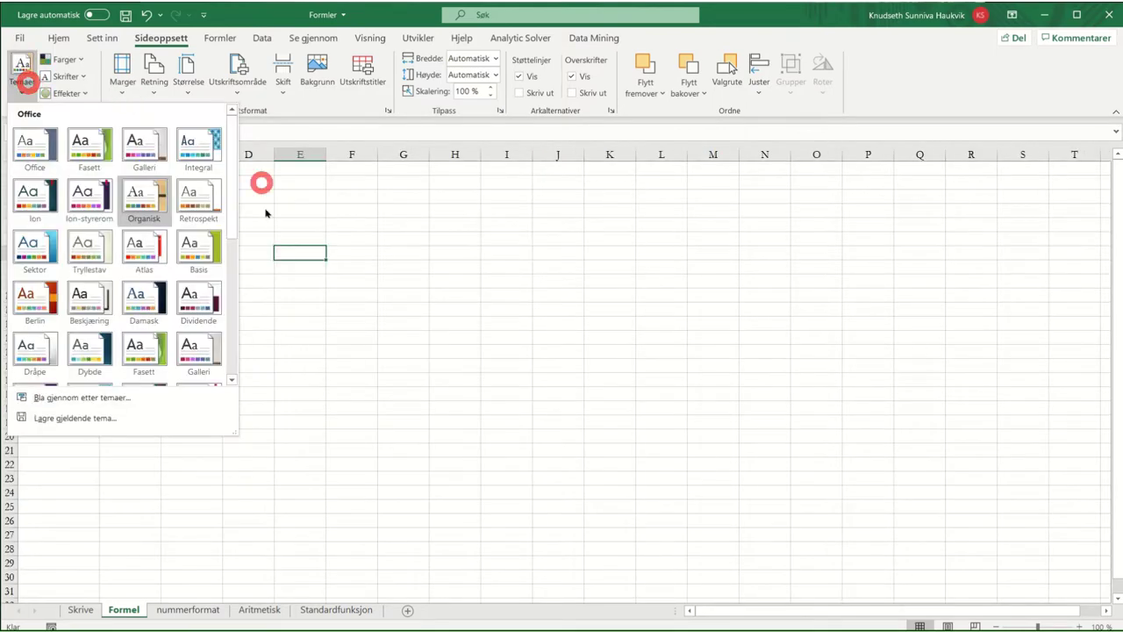
left_click(34, 145)
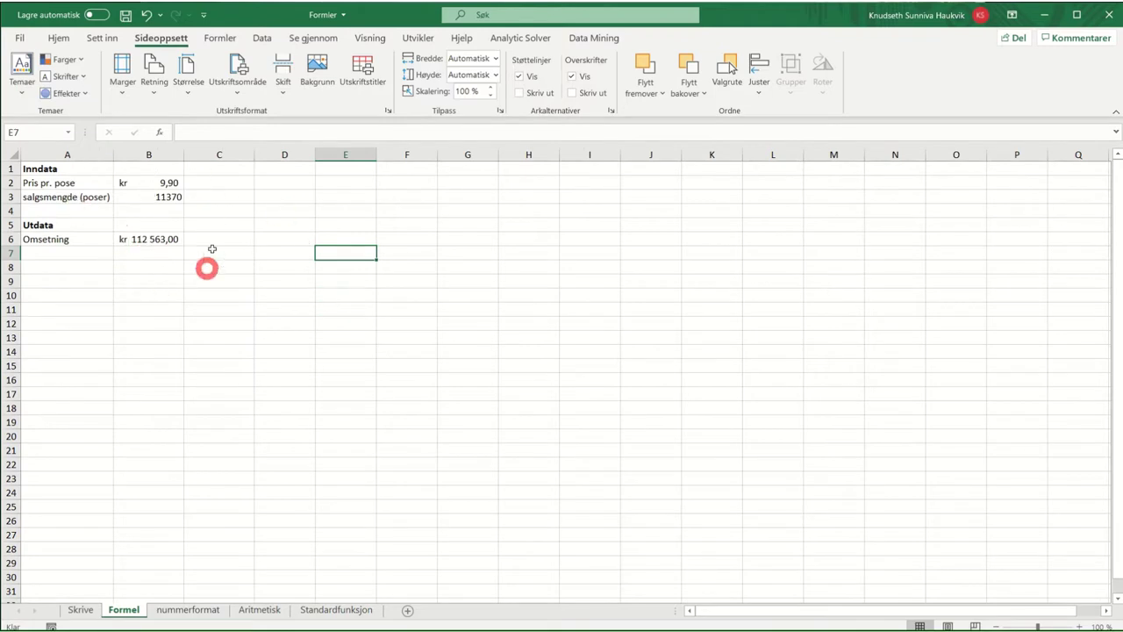
Step: Look through the predefined cell styles, including those for data and model, headings and number formats
left_click(61, 39)
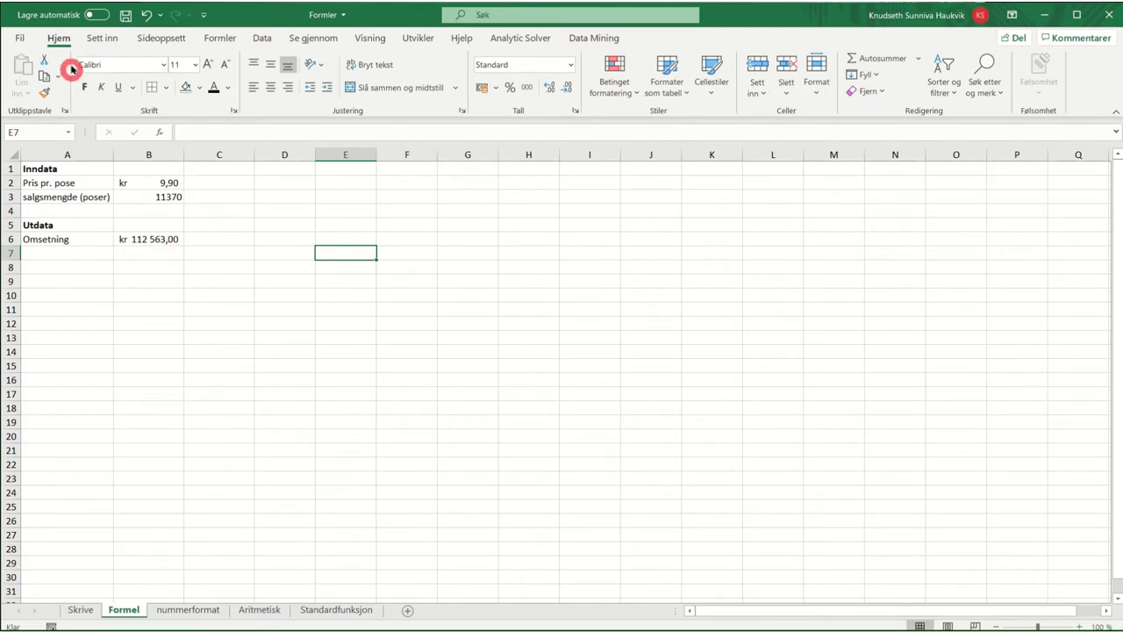
left_click(711, 83)
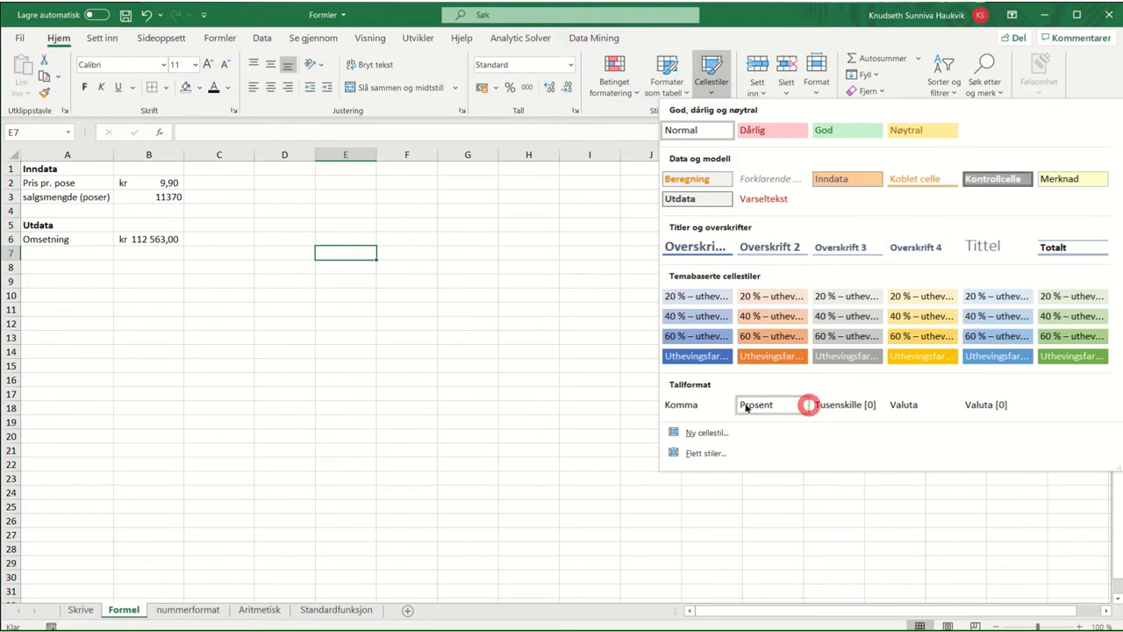
left_click(711, 79)
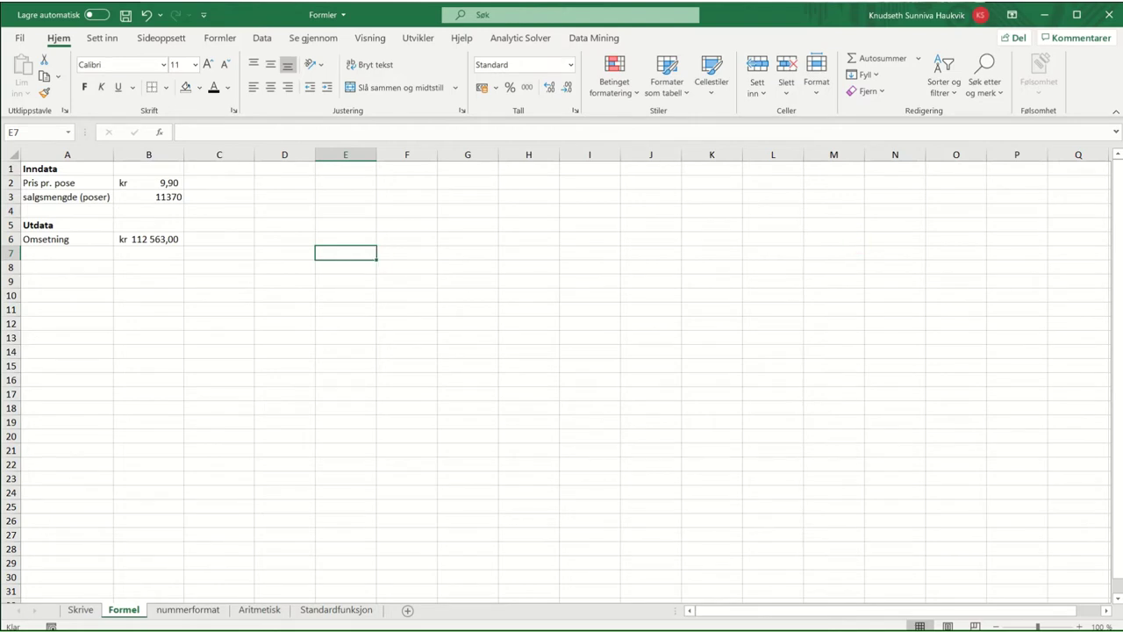
Step: Format cell A1 on the nummerformat sheet as Tall with 2 decimals
key("ctrl+Page_Down")
left_click(58, 170)
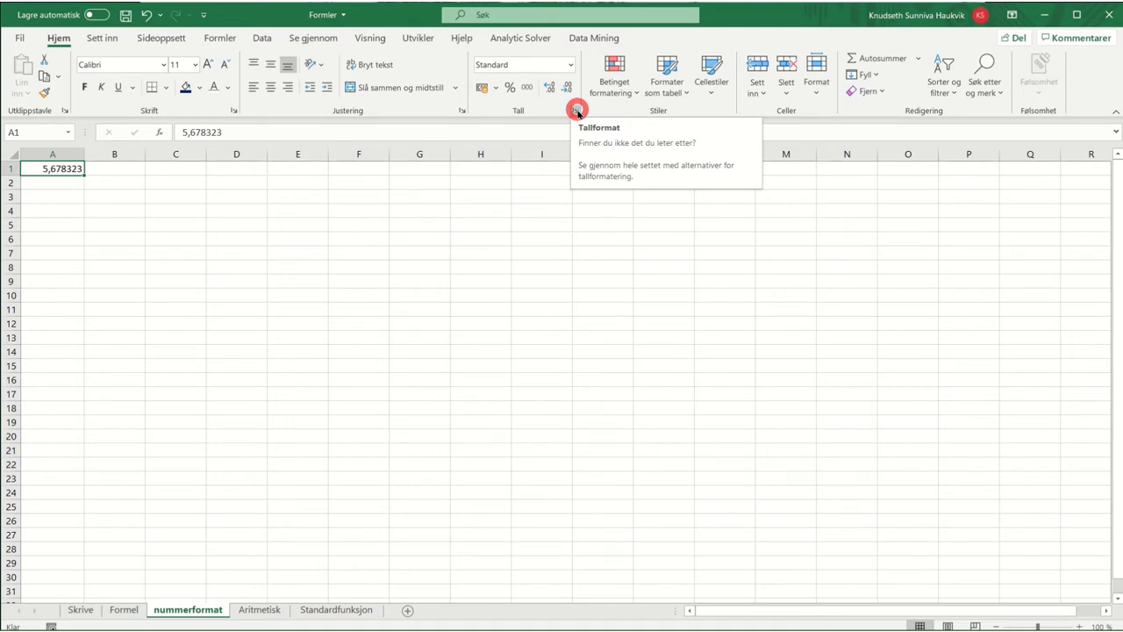
left_click(577, 111)
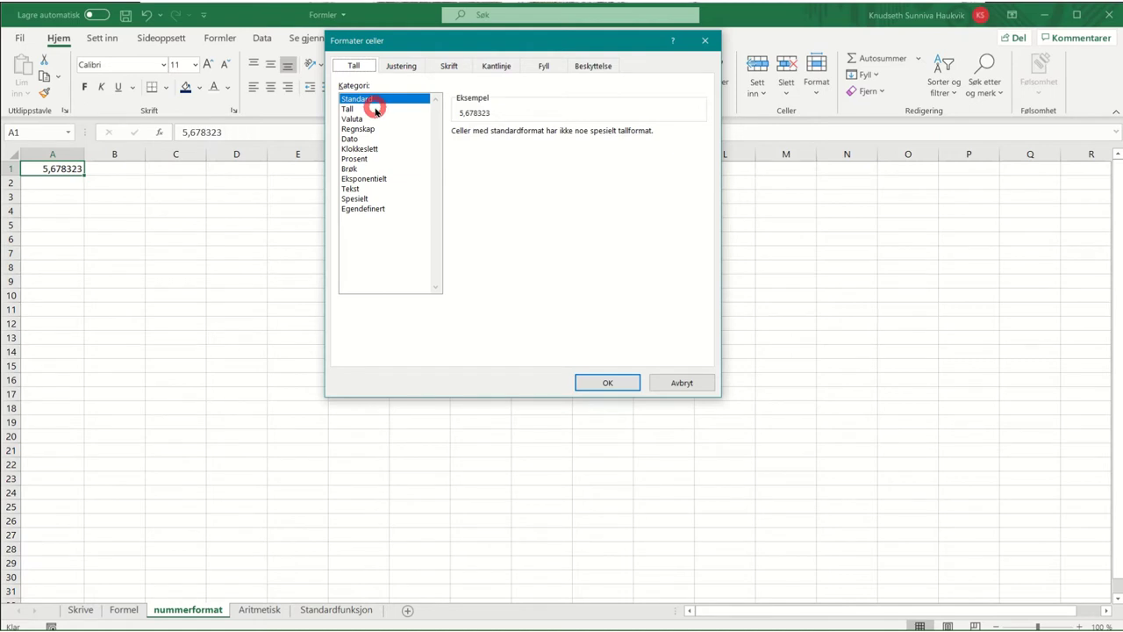
left_click(375, 110)
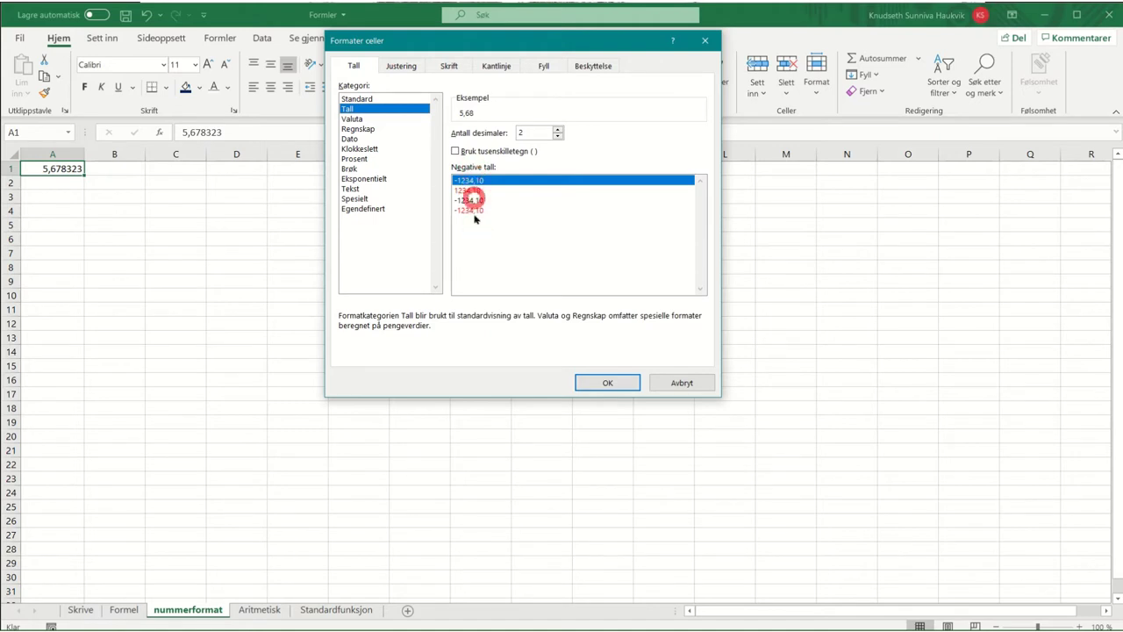
left_click(607, 382)
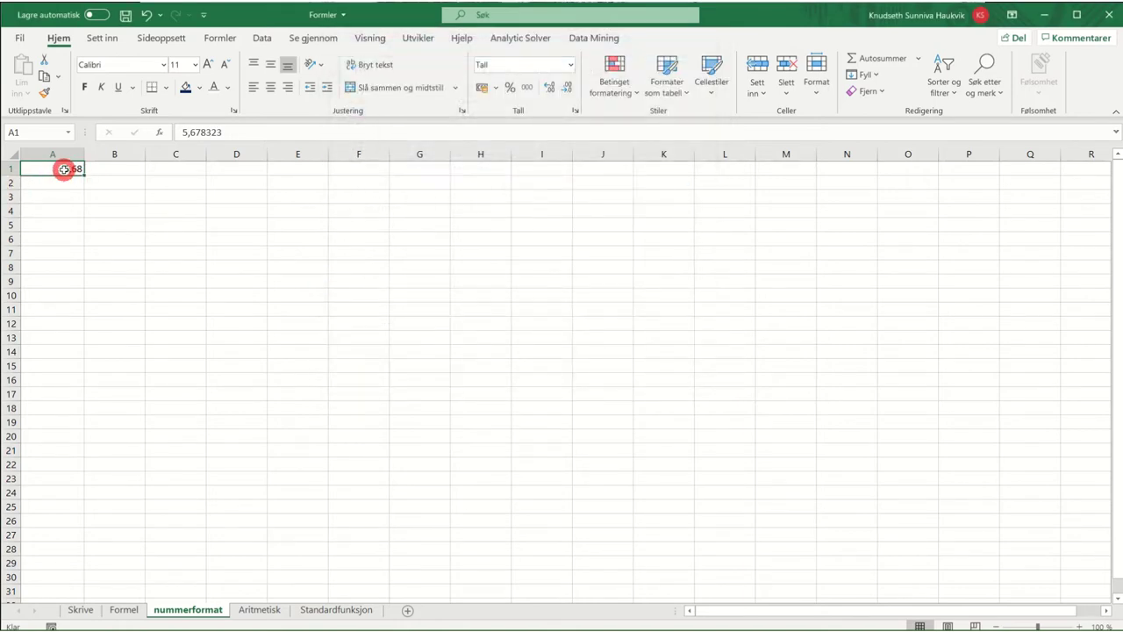
left_click(548, 89)
Step: Enter 123 in cell A3 and abc in cell A4
left_click(67, 188)
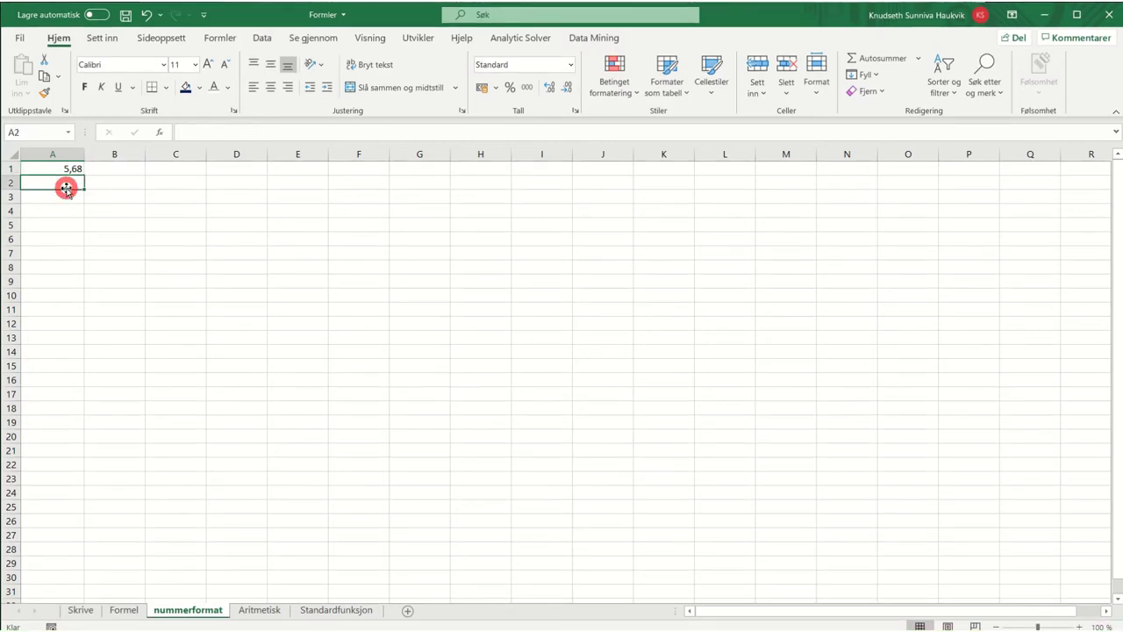
left_click(68, 198)
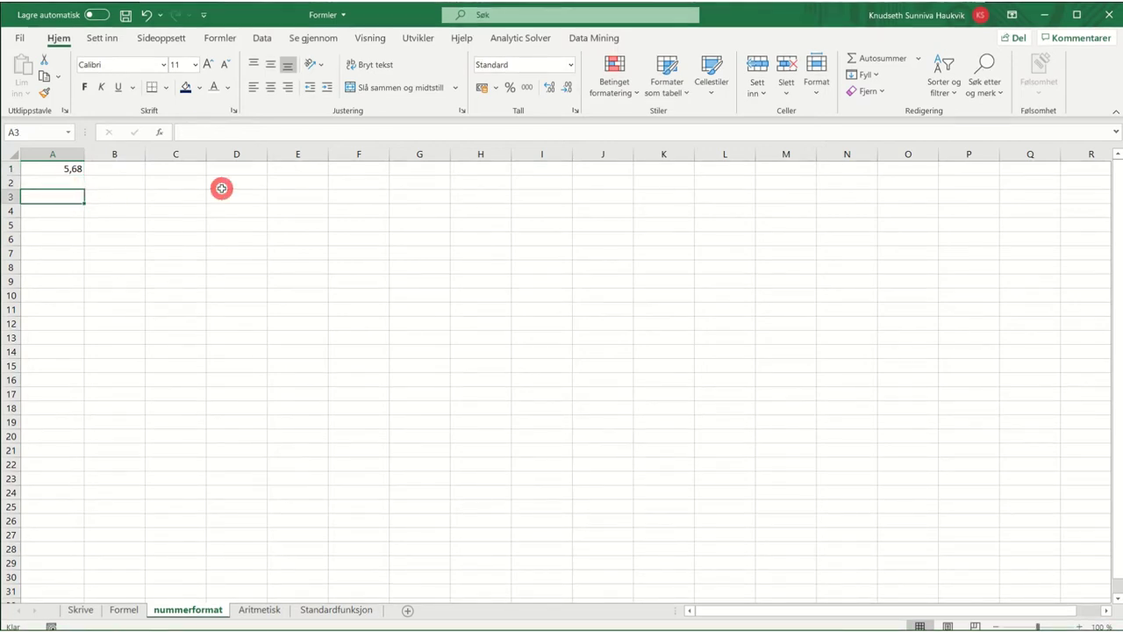
type("123")
key("Return")
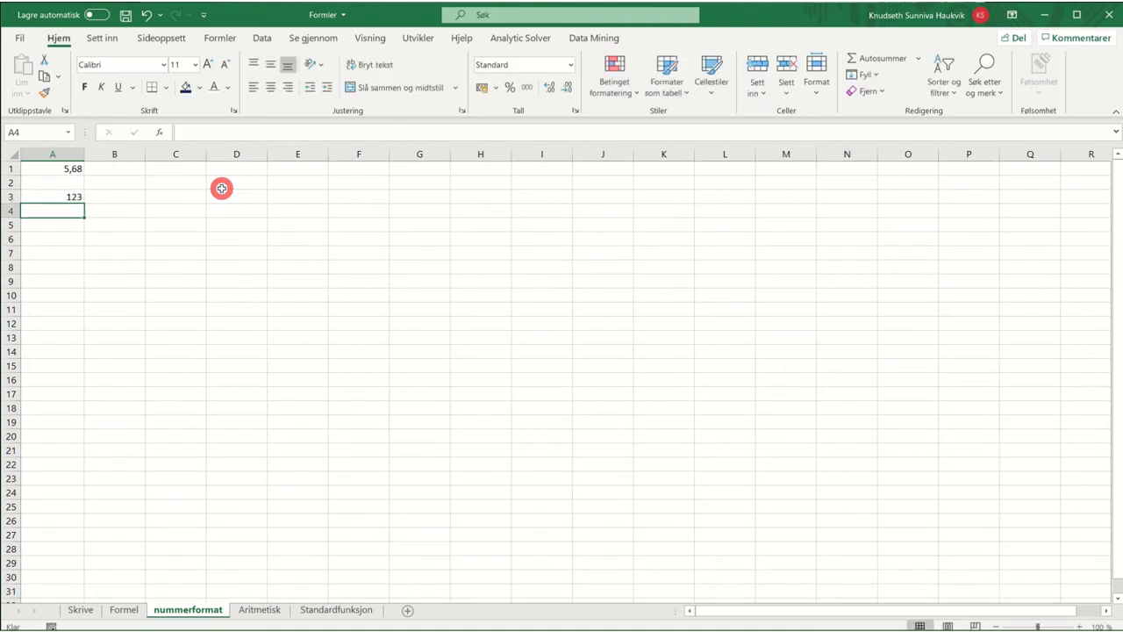
left_click(65, 213)
type("a")
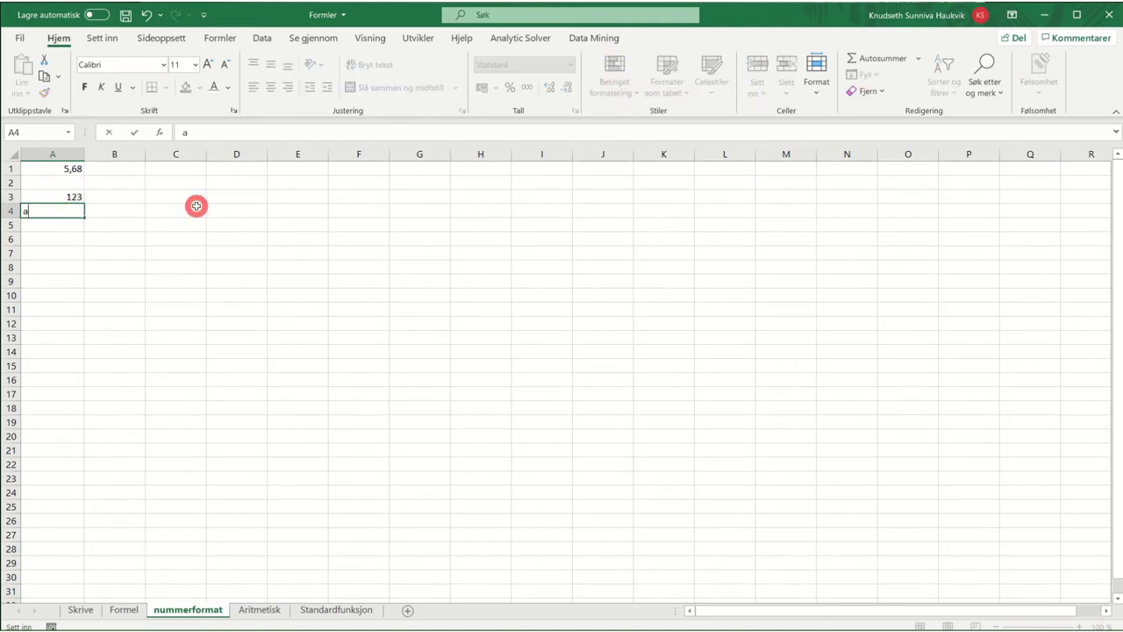
type("bc")
key("Return")
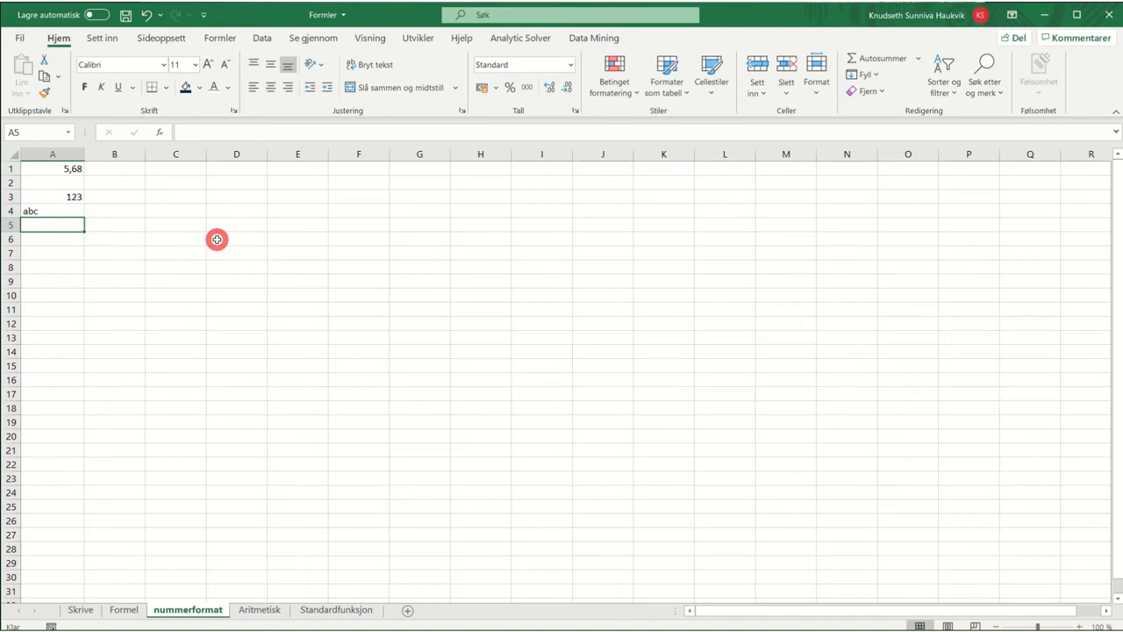
Step: Centre the number in cell A3 and change its alignment to right
left_click(54, 194)
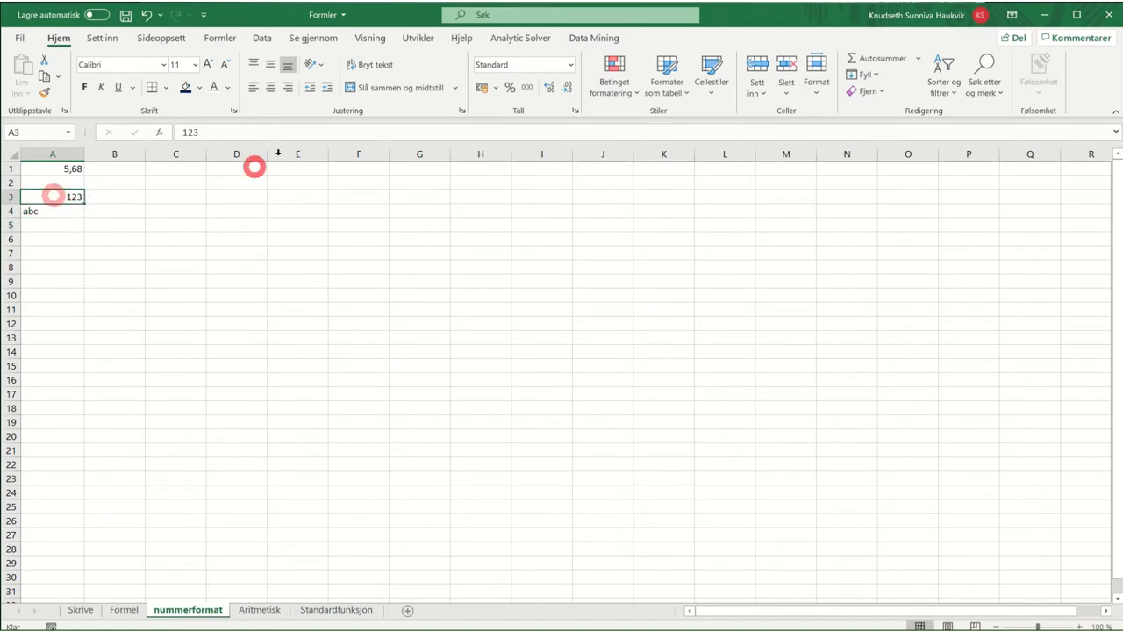
left_click(270, 87)
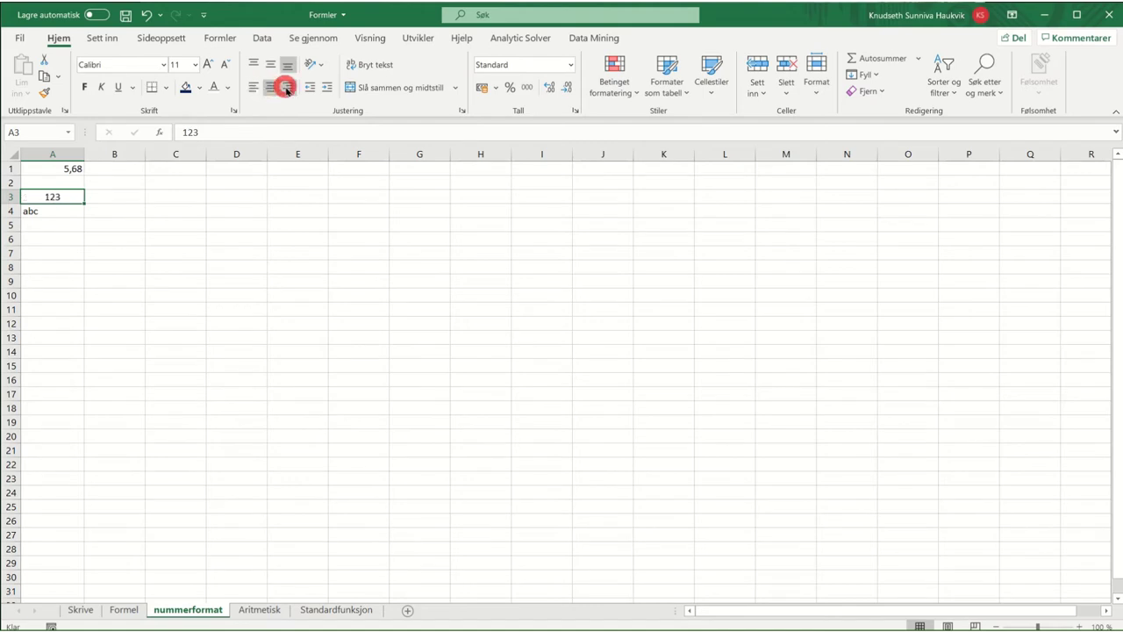
left_click(287, 87)
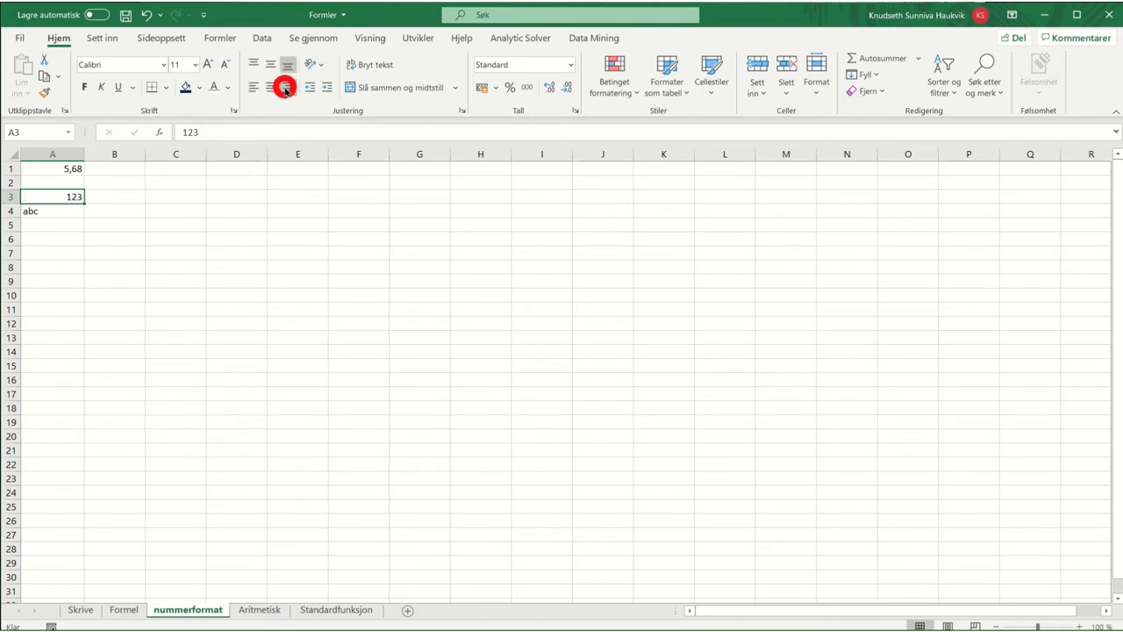
Step: Try rotating the text in cell A3 by 43 degrees and undo the rotation
left_click(461, 109)
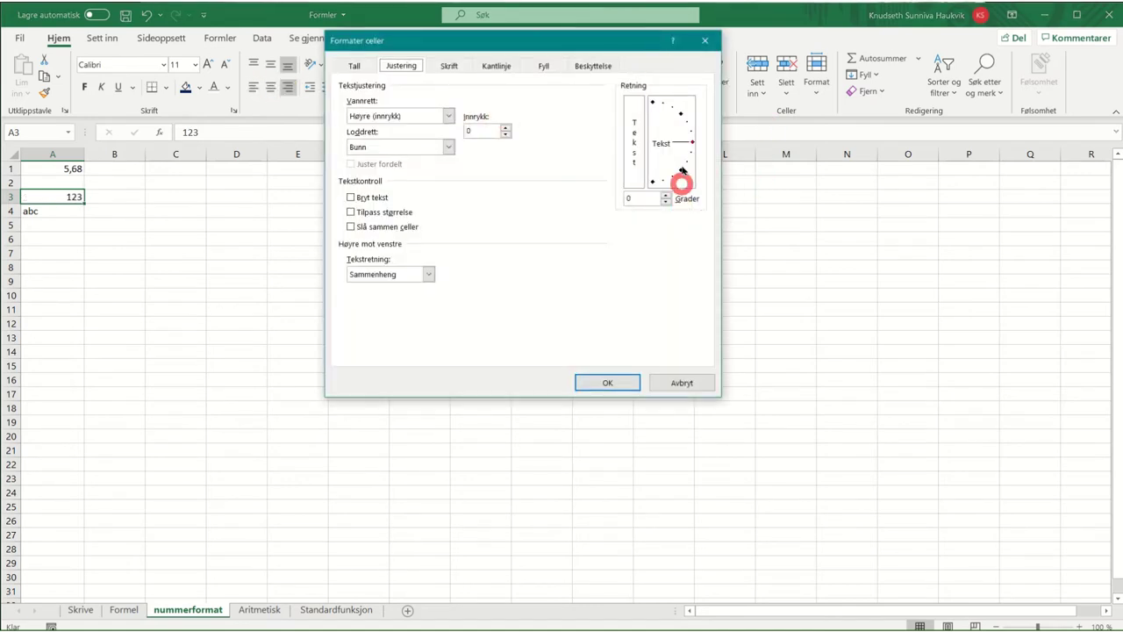
left_click_drag(683, 171, 689, 109)
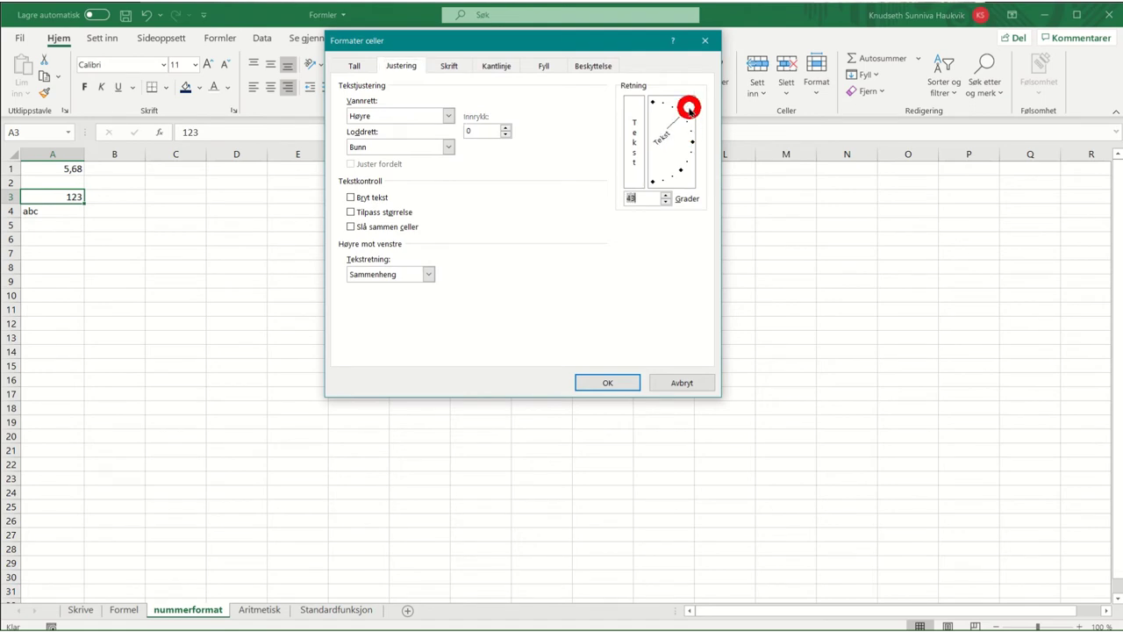
left_click(614, 382)
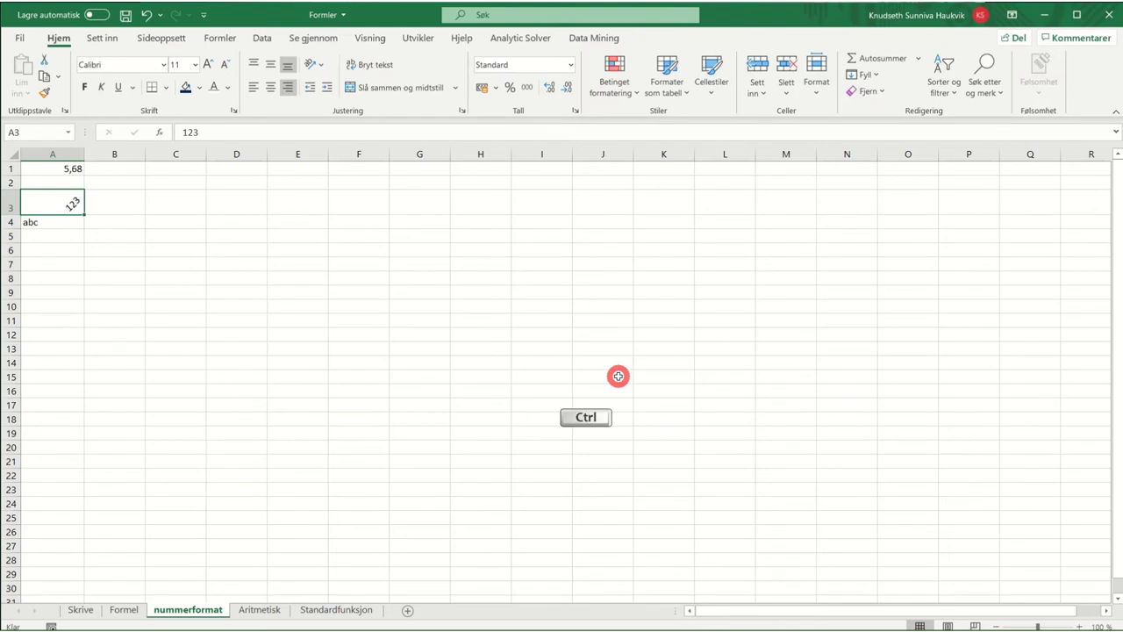
key("ctrl+z")
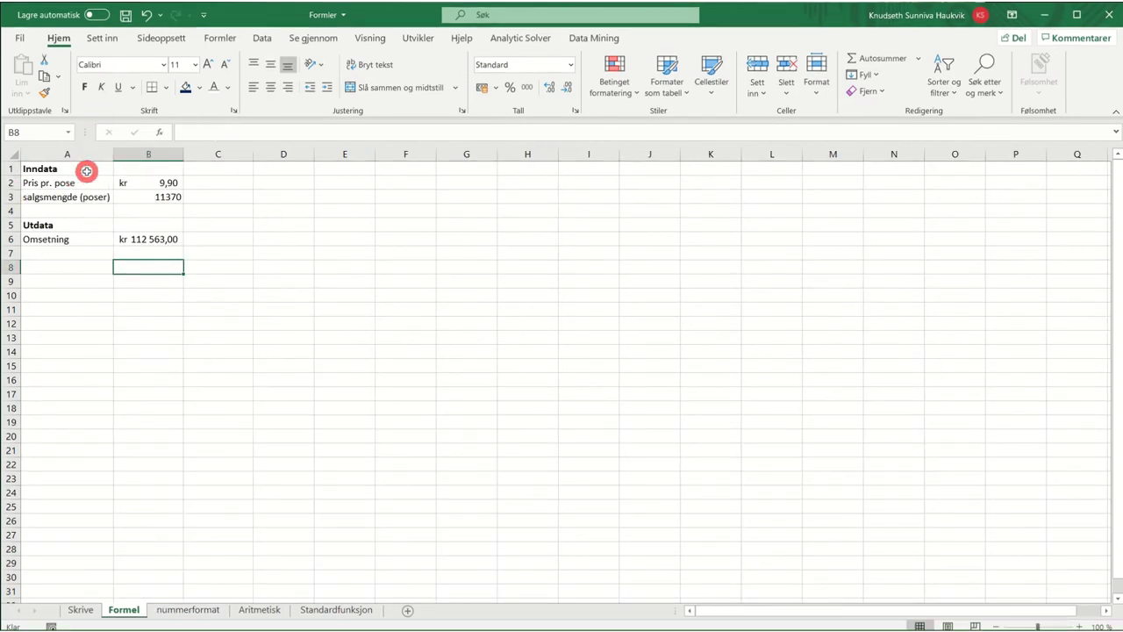
Step: Apply all borders to the range A1:B6 on the Formel sheet
left_click_drag(83, 168, 166, 241)
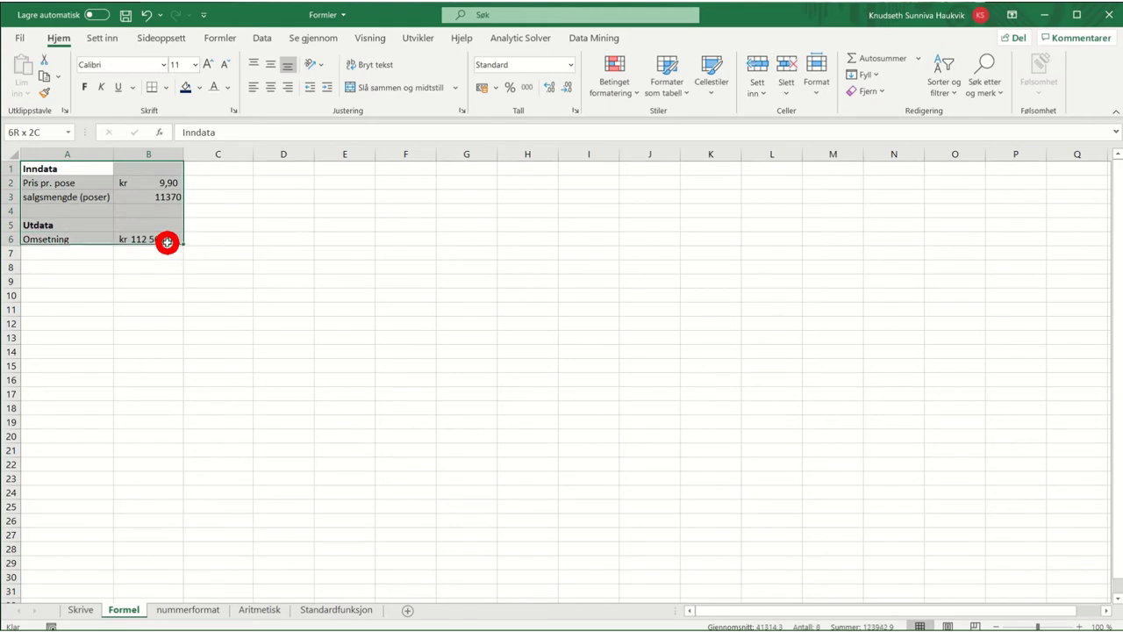
left_click(166, 87)
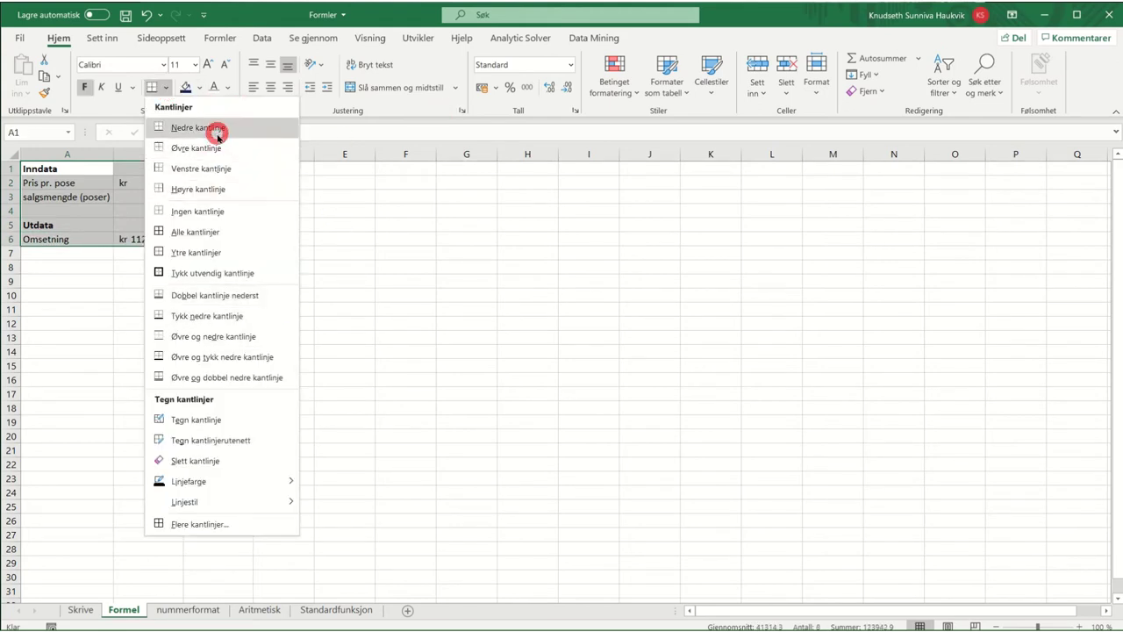
left_click(220, 235)
left_click(271, 264)
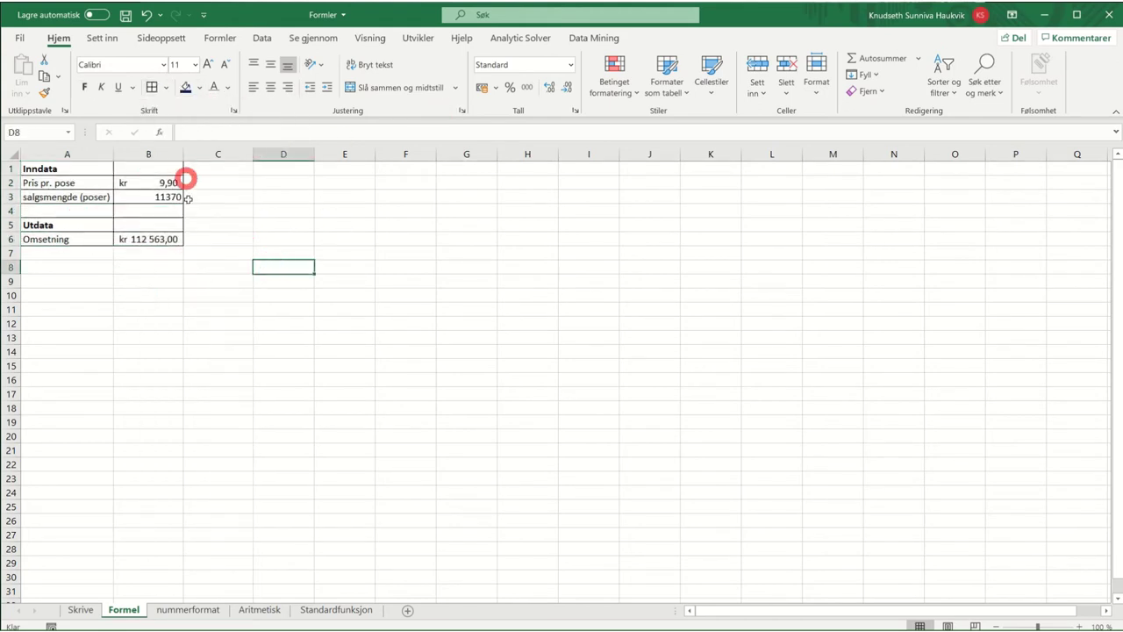
Step: Add a thick outside border around the Omsetning amount in cell B6
left_click(132, 238)
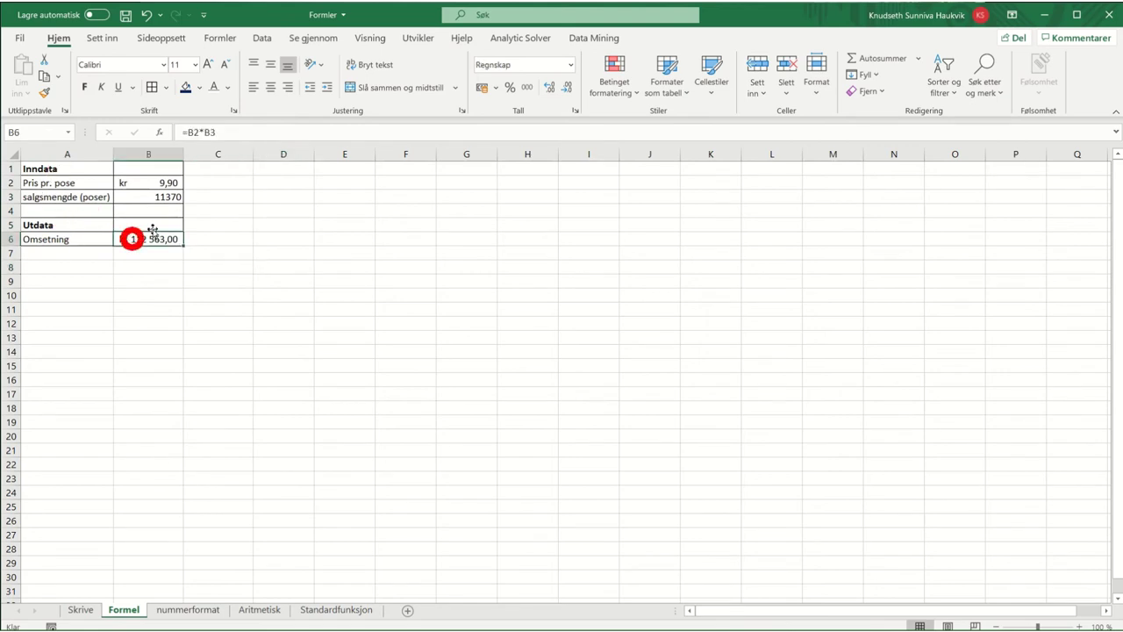
left_click(167, 87)
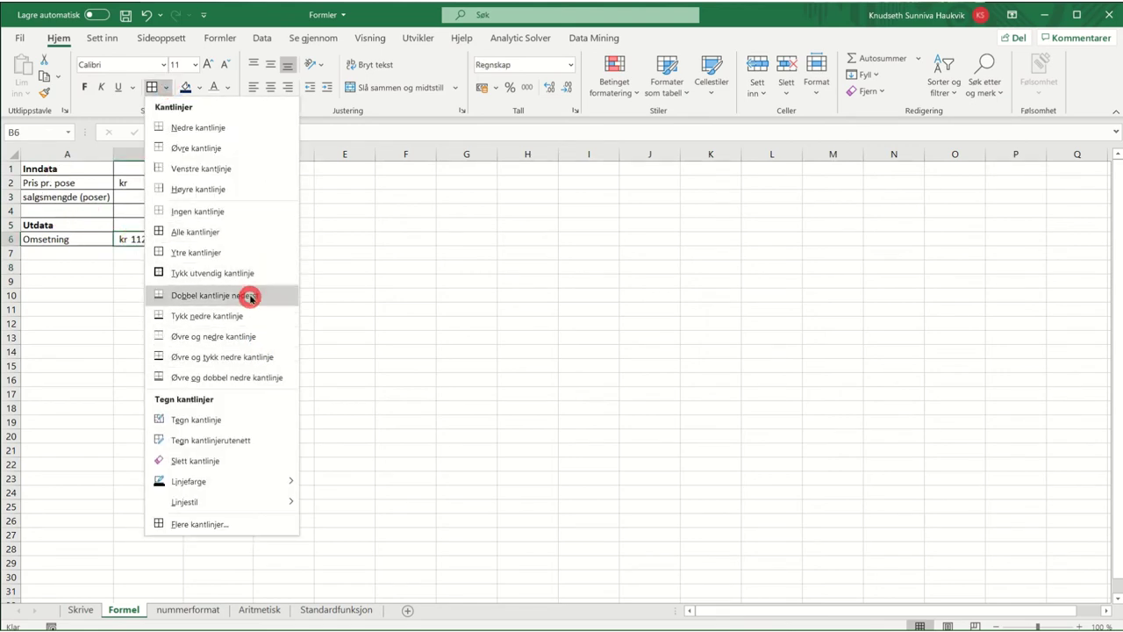
left_click(248, 293)
Step: Give cell A8 a light blue background fill through the cell formatting options
left_click(93, 268)
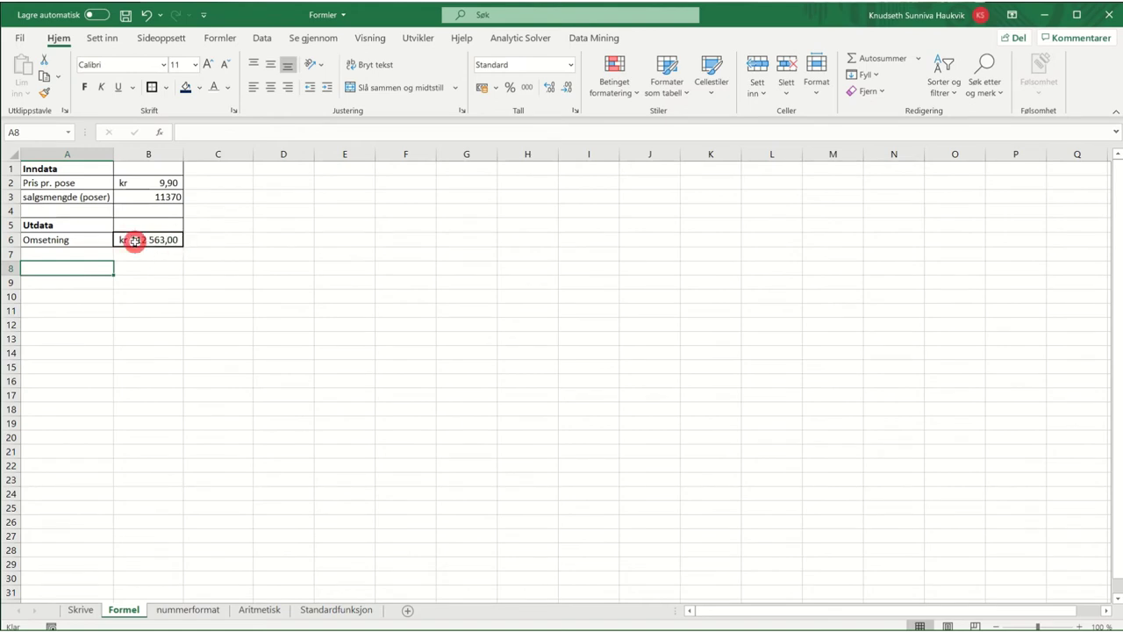
left_click(234, 111)
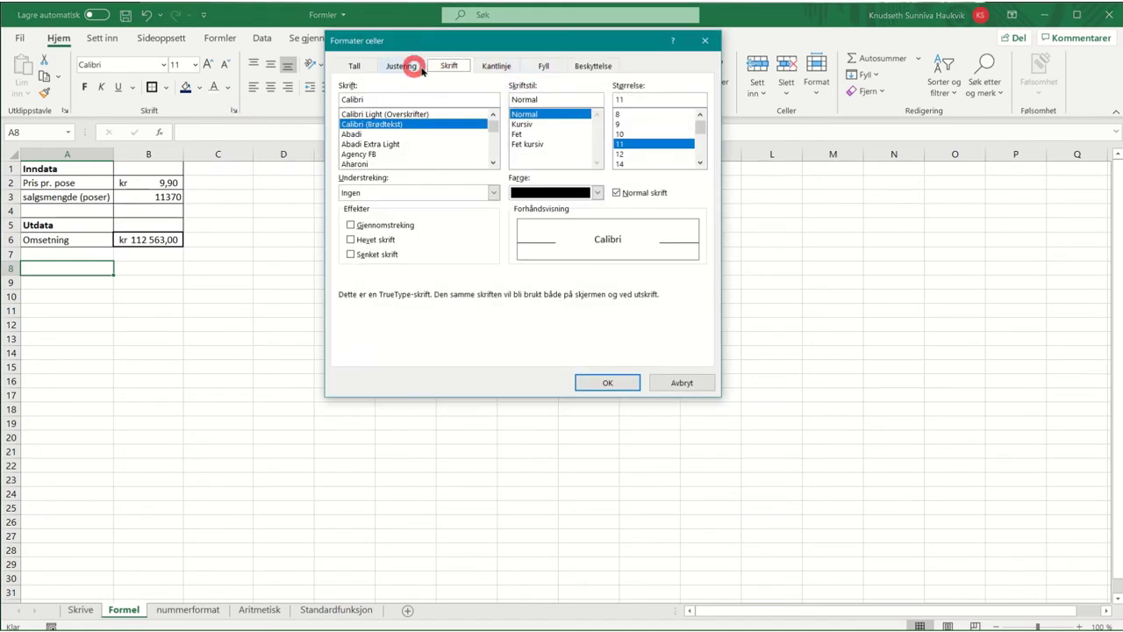
left_click(496, 67)
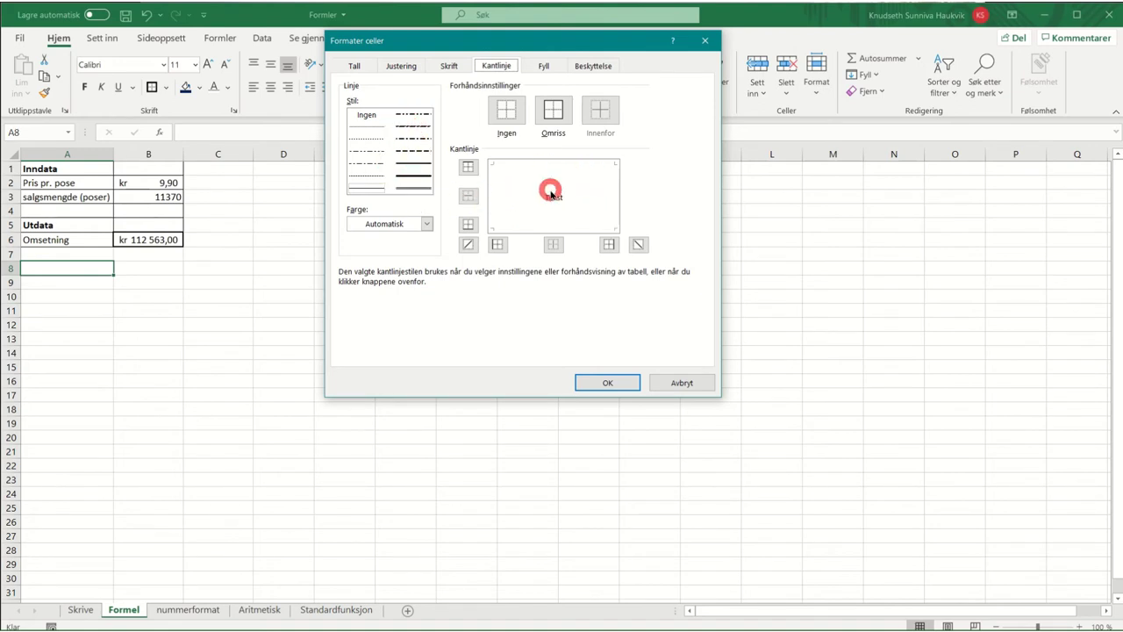
left_click(537, 67)
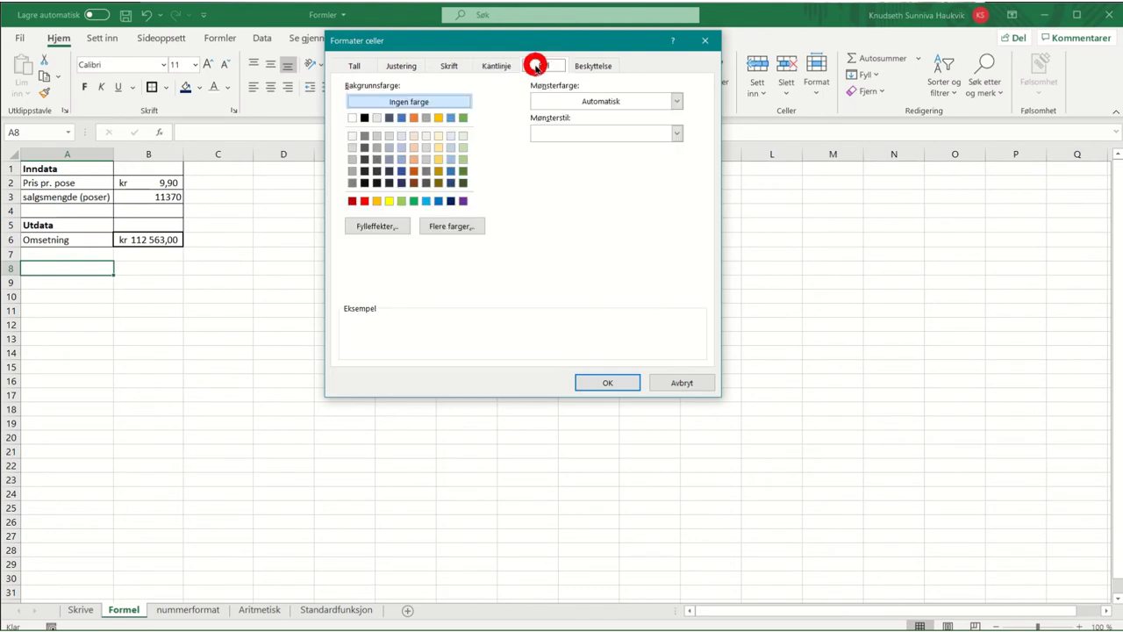
left_click(399, 160)
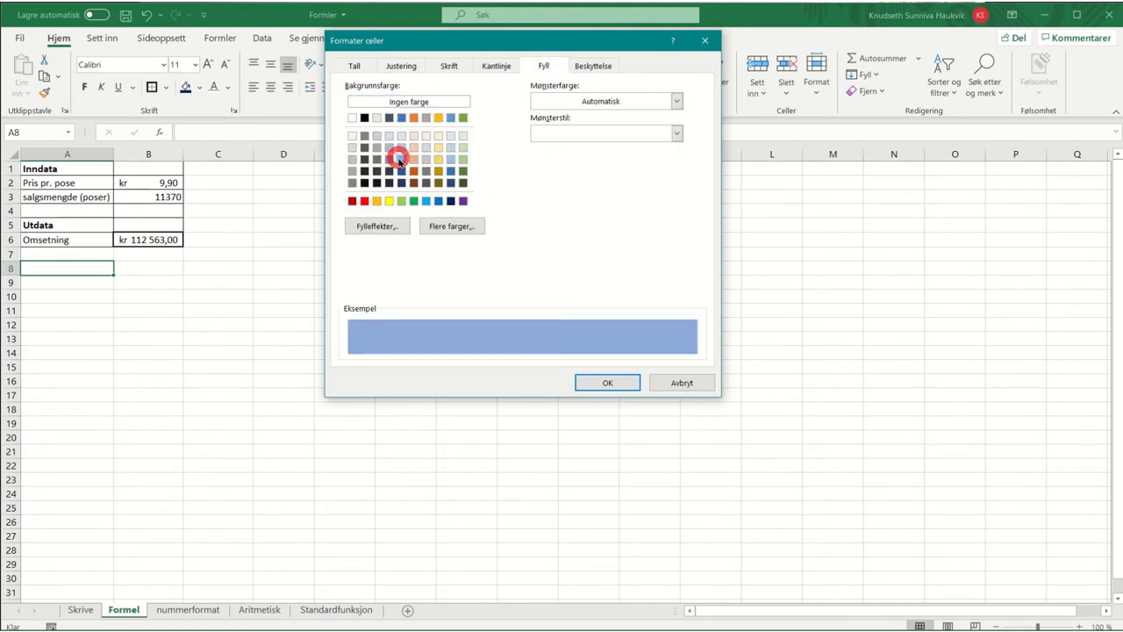
left_click(615, 383)
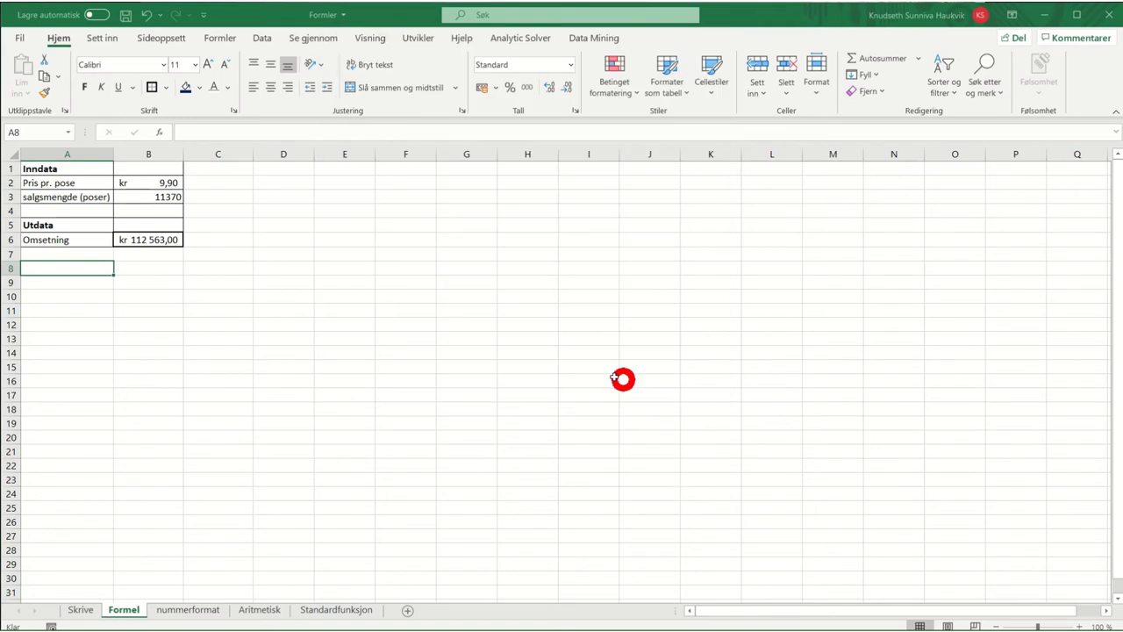
left_click(139, 267)
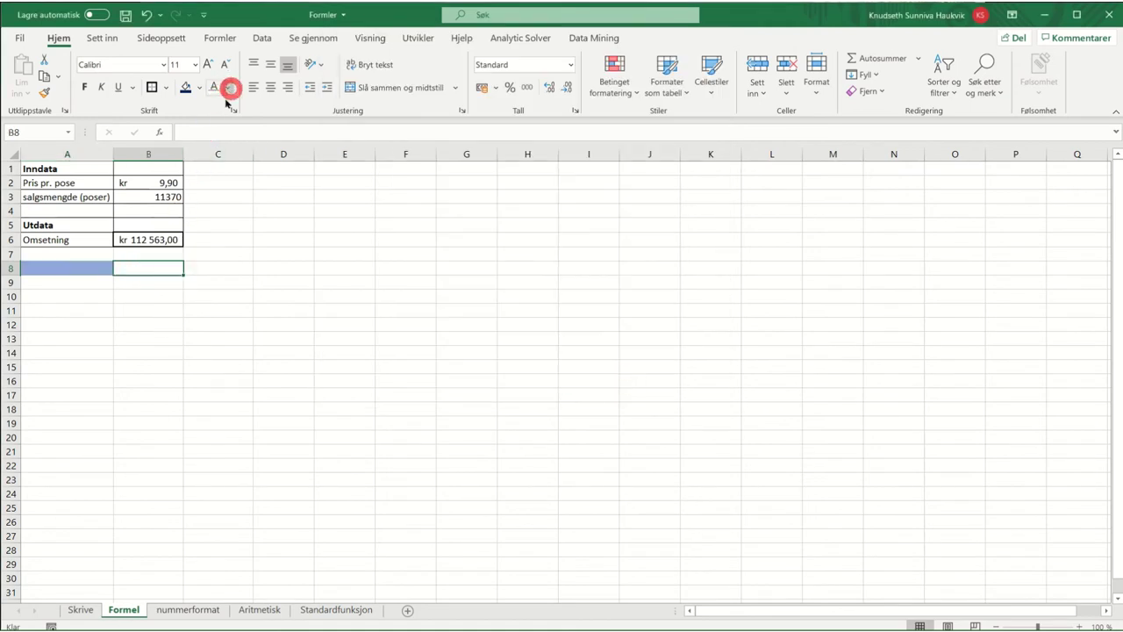
left_click(200, 88)
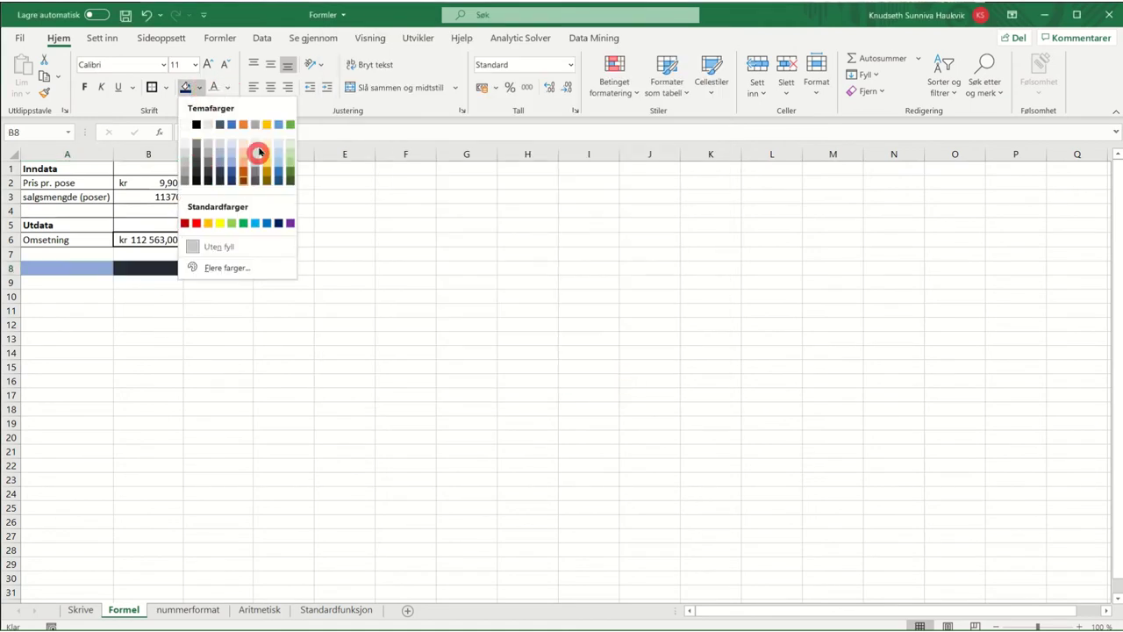
left_click(228, 88)
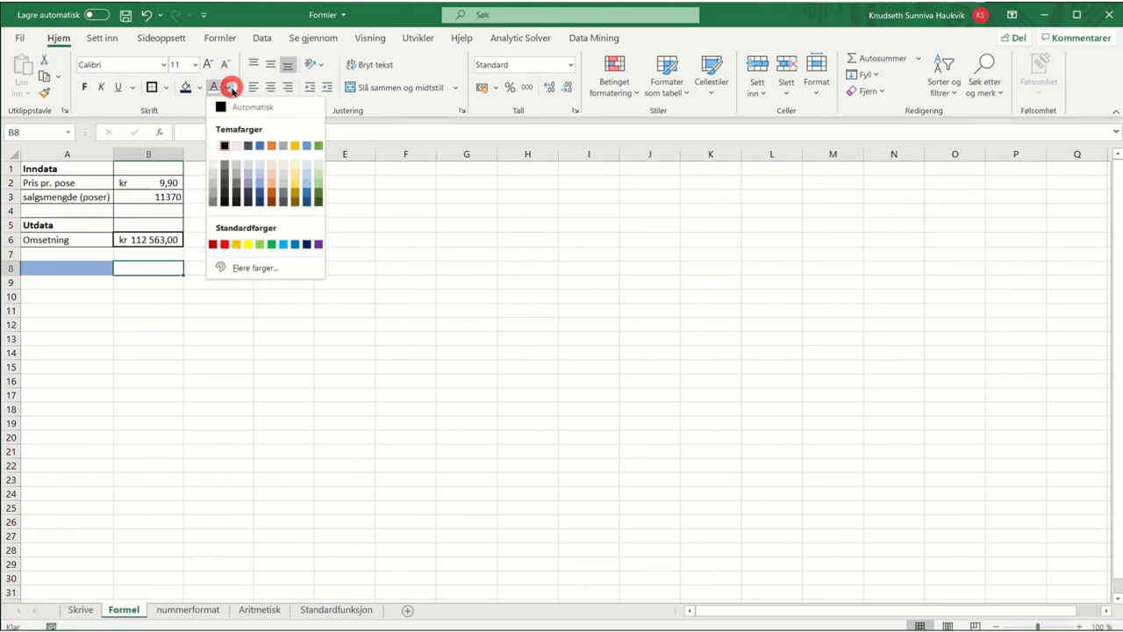
left_click(407, 291)
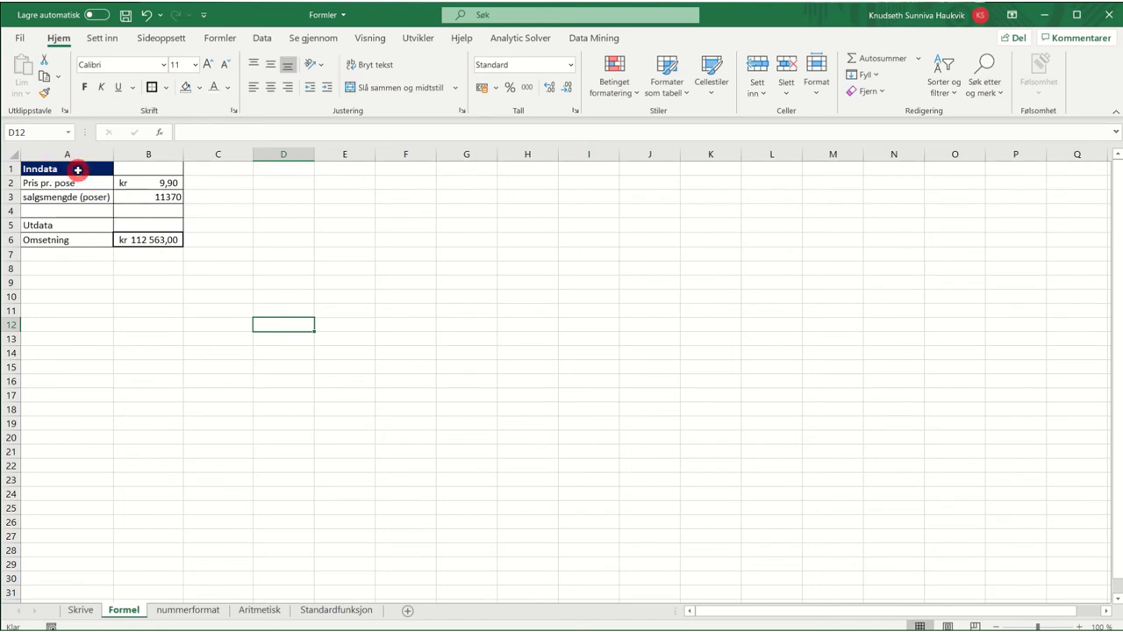
Step: Copy the formatting of the Inndata heading in A1 onto the Utdata heading in A5 with the Format Painter
left_click(78, 170)
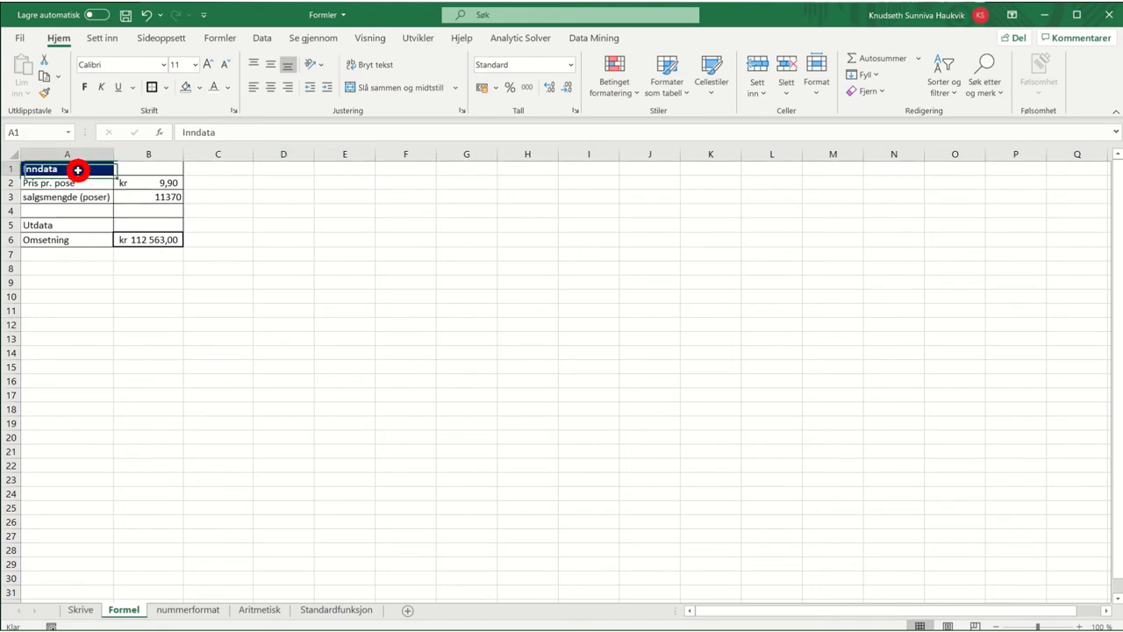
left_click(46, 93)
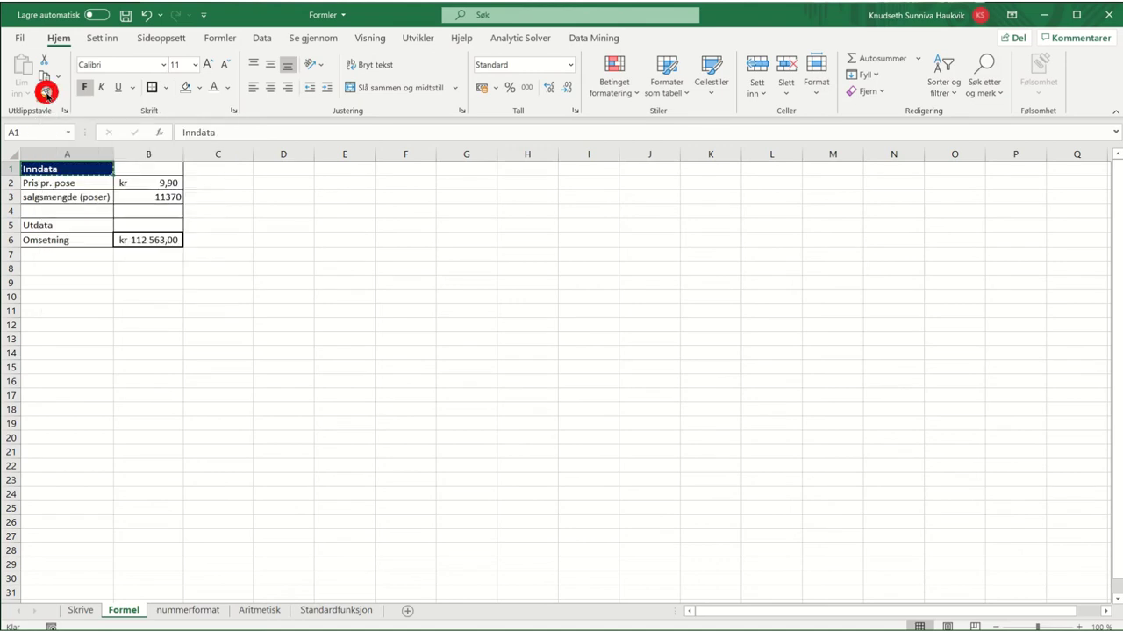
left_click(84, 225)
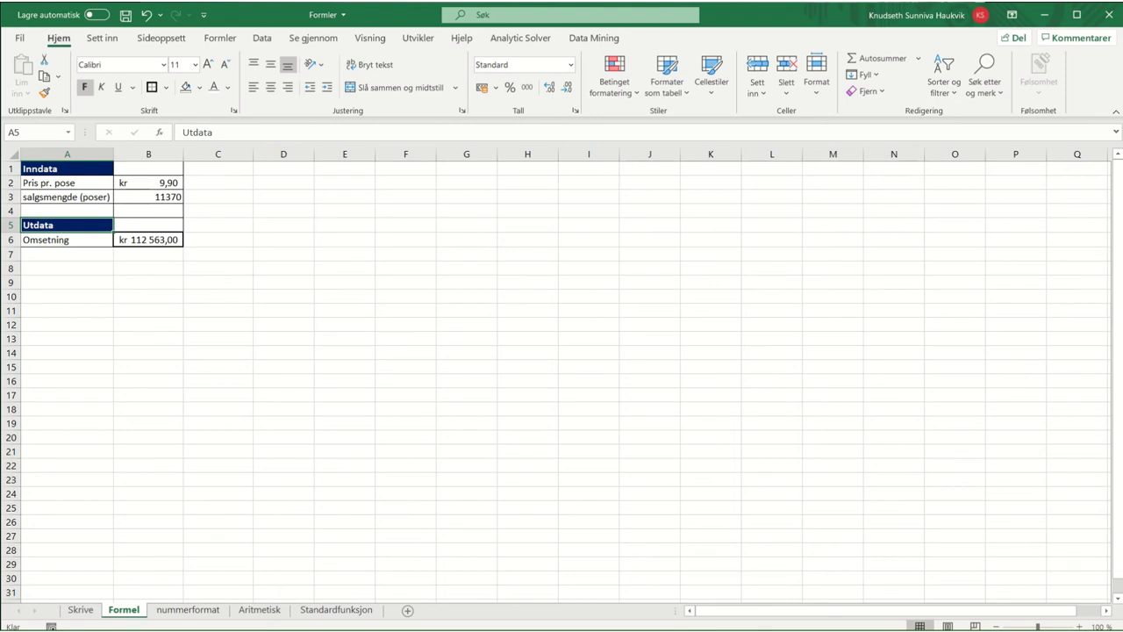
left_click(218, 213)
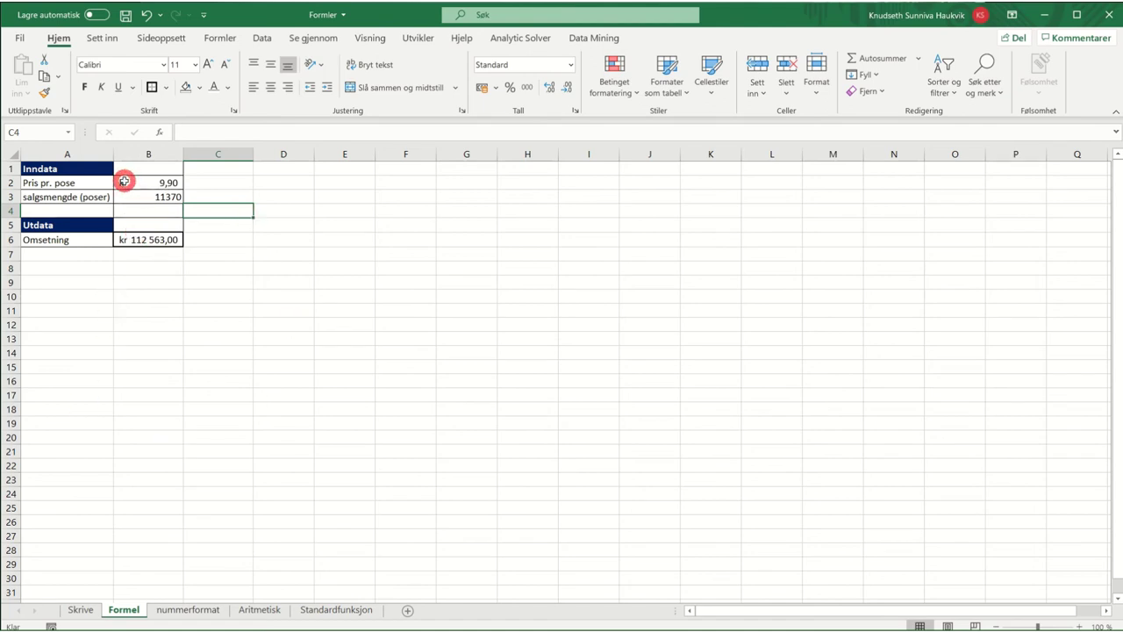
Step: Unlock the input cells B2:B3 by turning off the Låst protection setting in their cell formatting
left_click_drag(125, 182, 163, 196)
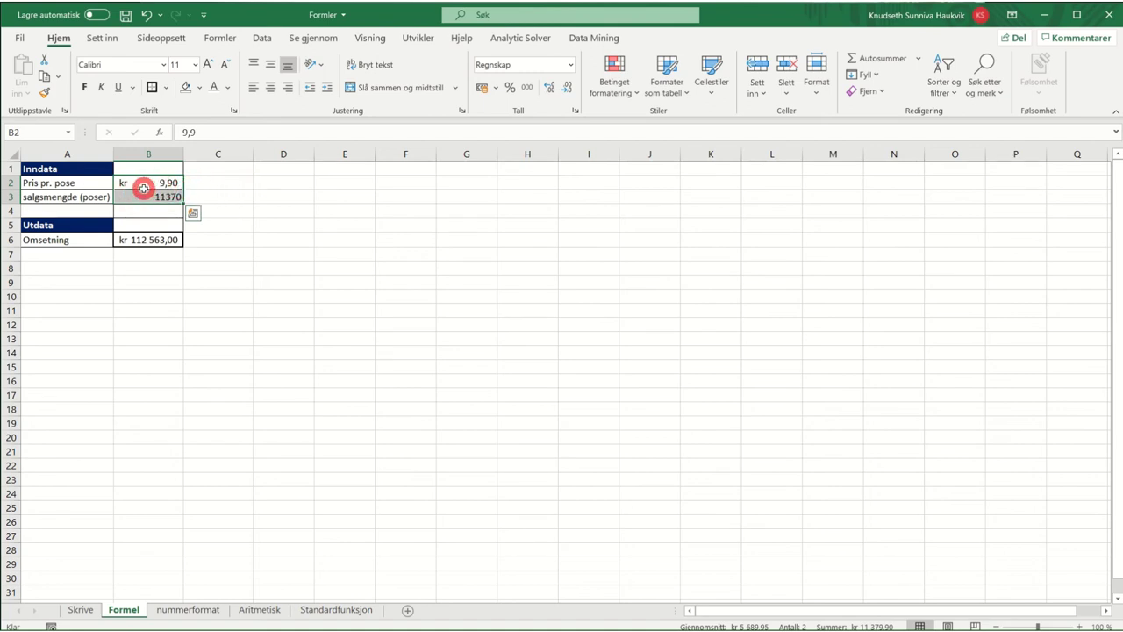
right_click(134, 188)
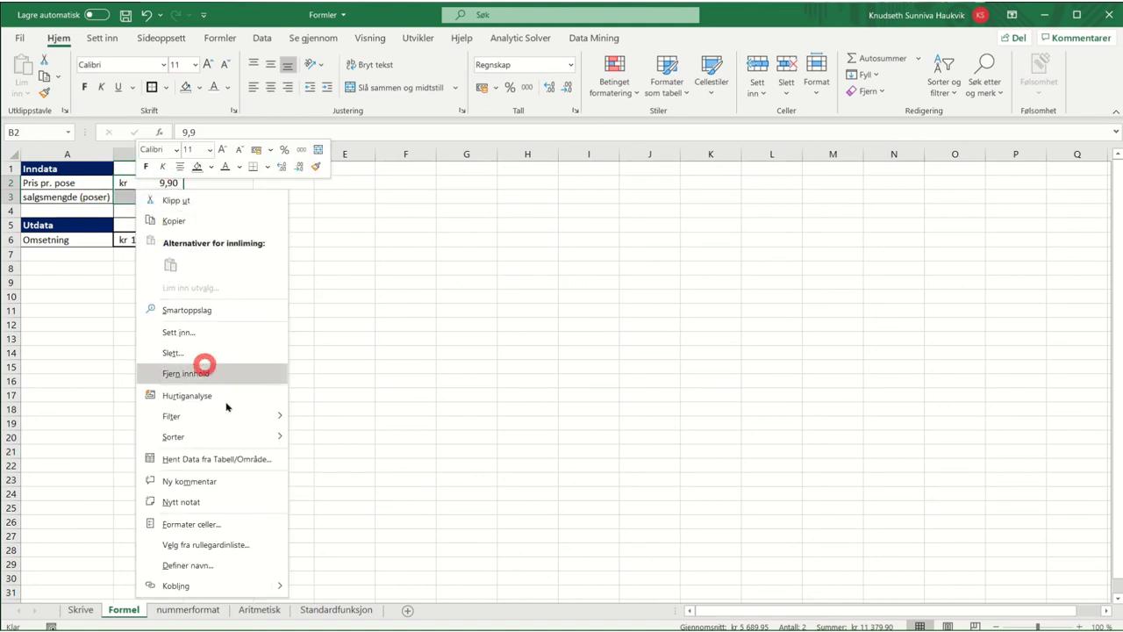
left_click(252, 526)
left_click_drag(349, 261, 514, 187)
left_click(475, 219)
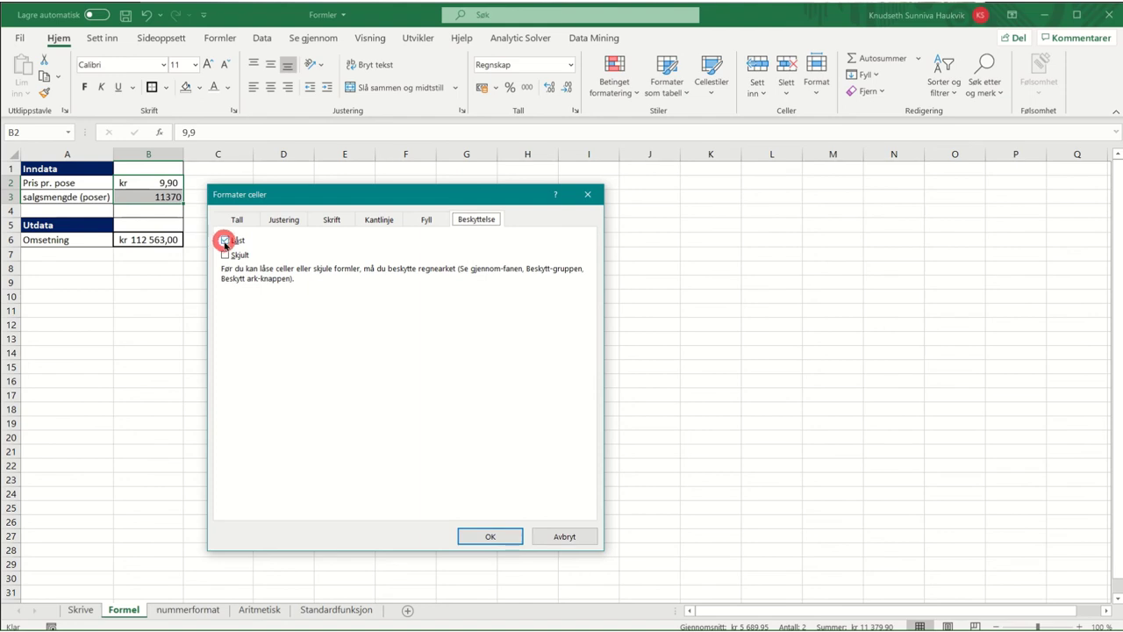
left_click(223, 241)
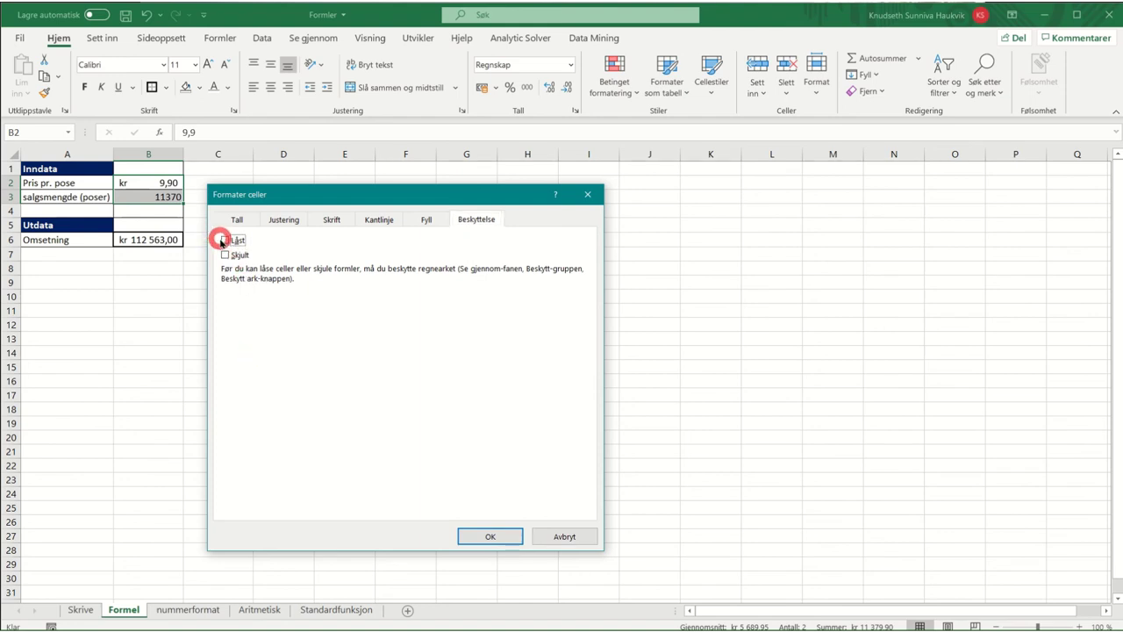
left_click(484, 535)
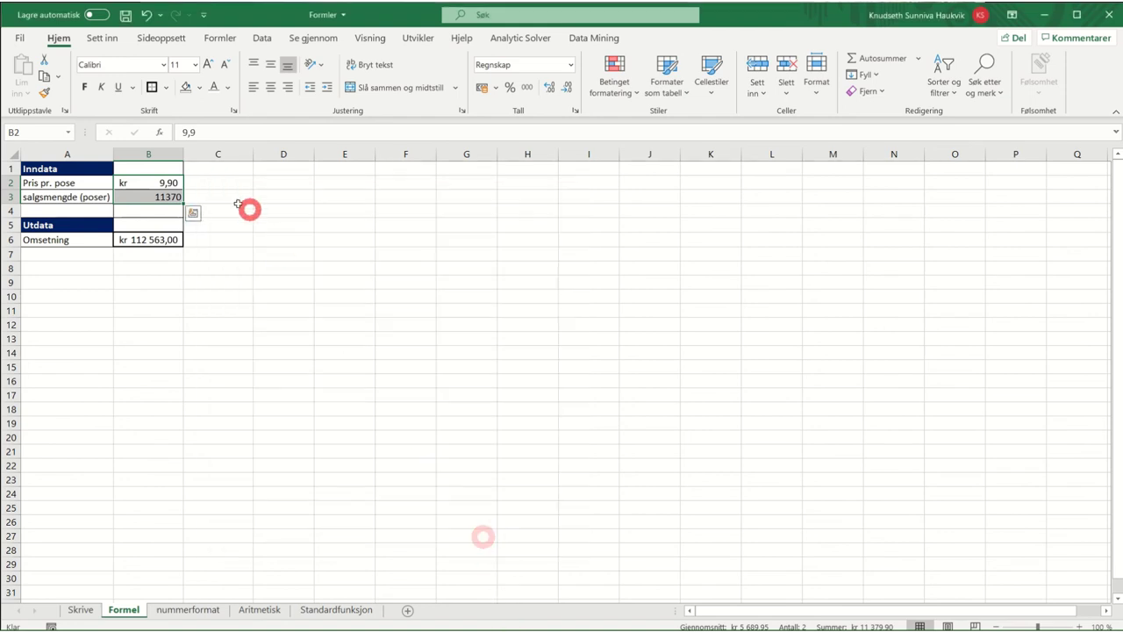
left_click(224, 223)
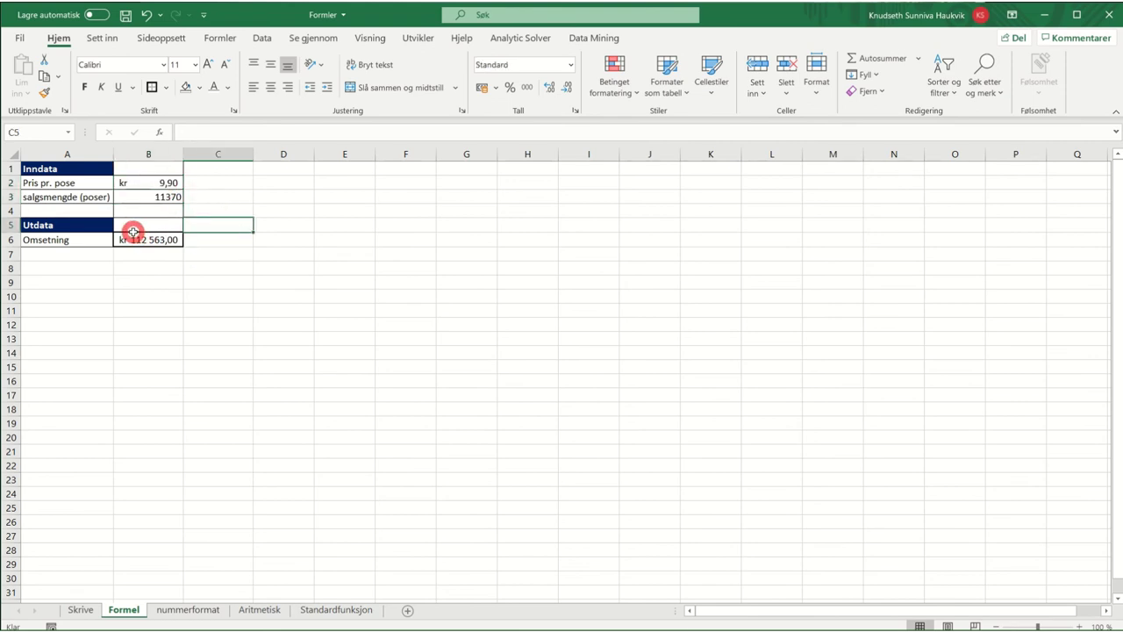
Step: Protect the Formel sheet with an unprotect password, keeping selection of locked and unlocked cells allowed, and re-enter the password to confirm
left_click(321, 38)
left_click(669, 81)
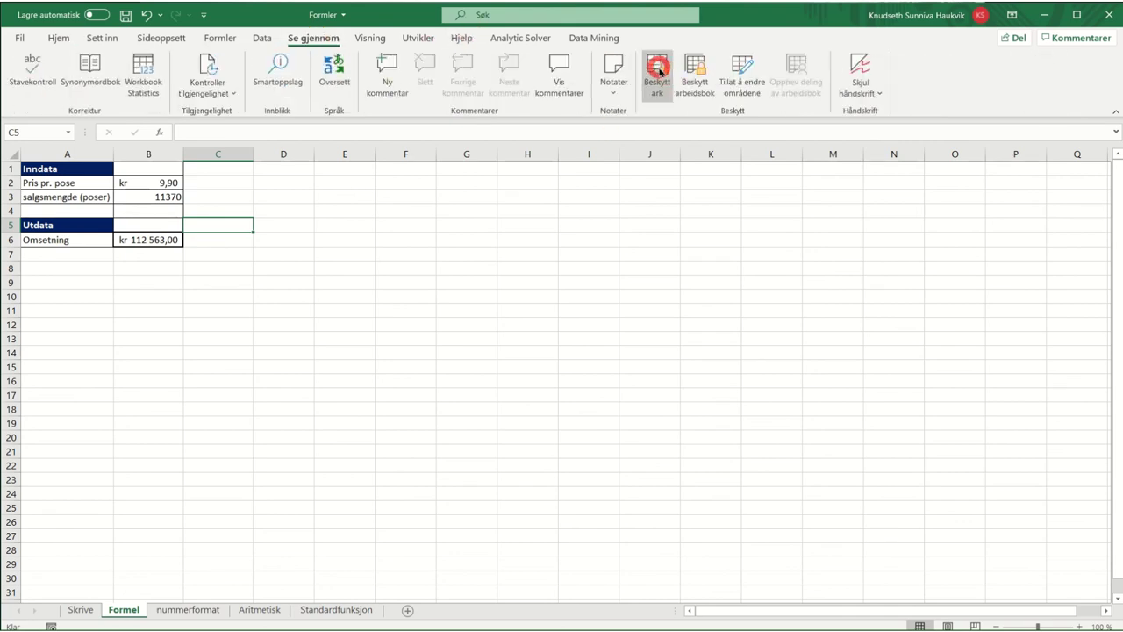
left_click(122, 610)
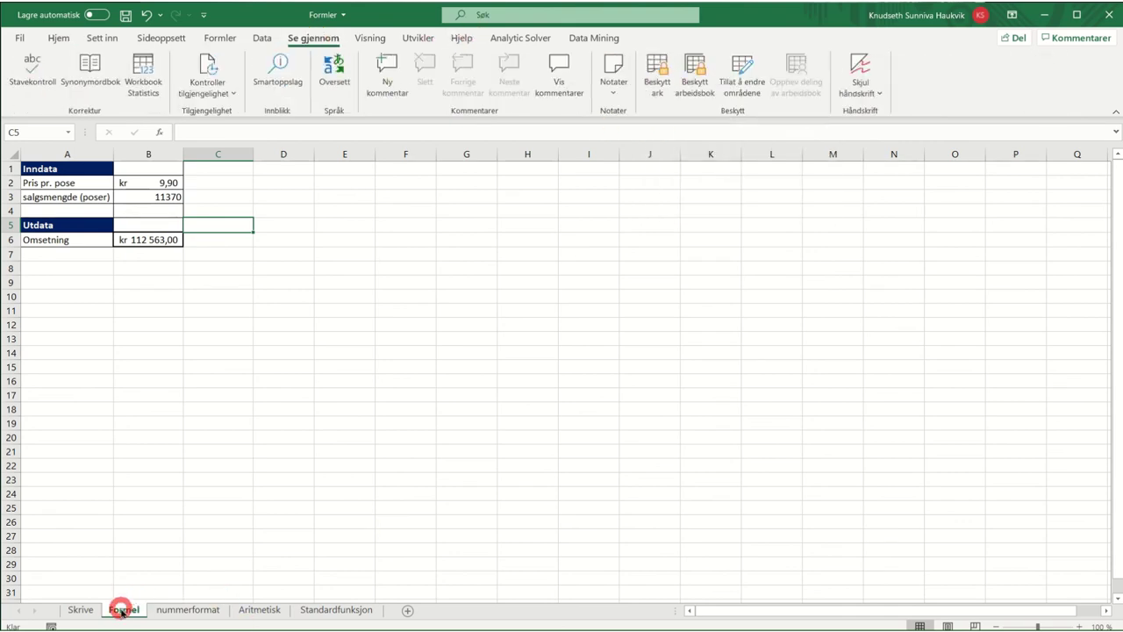
left_click(658, 74)
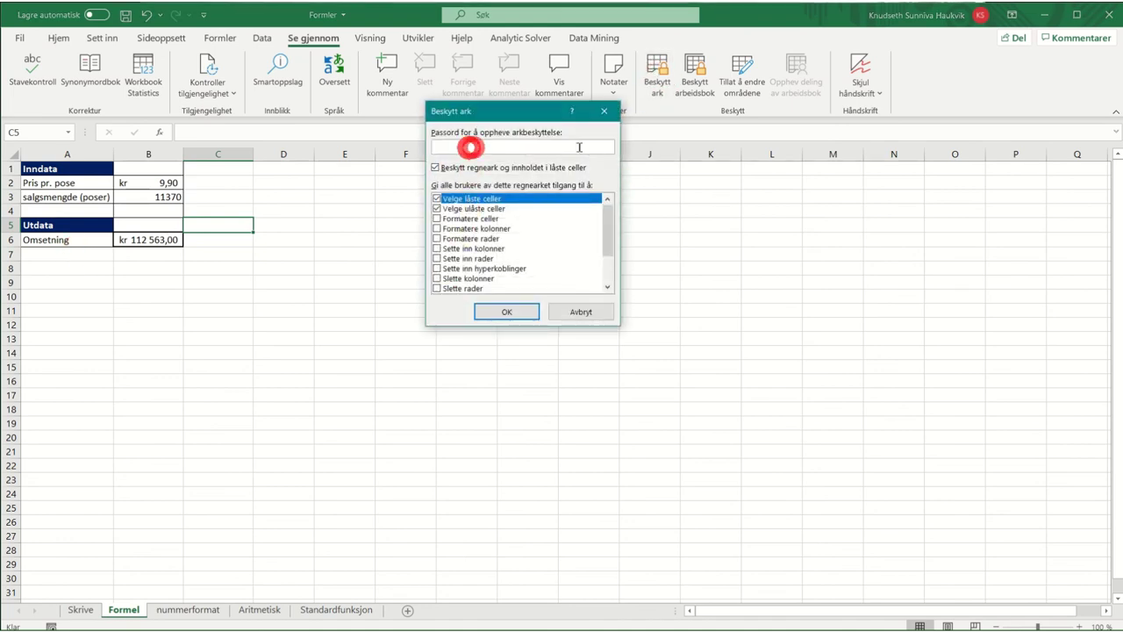
left_click(877, 149)
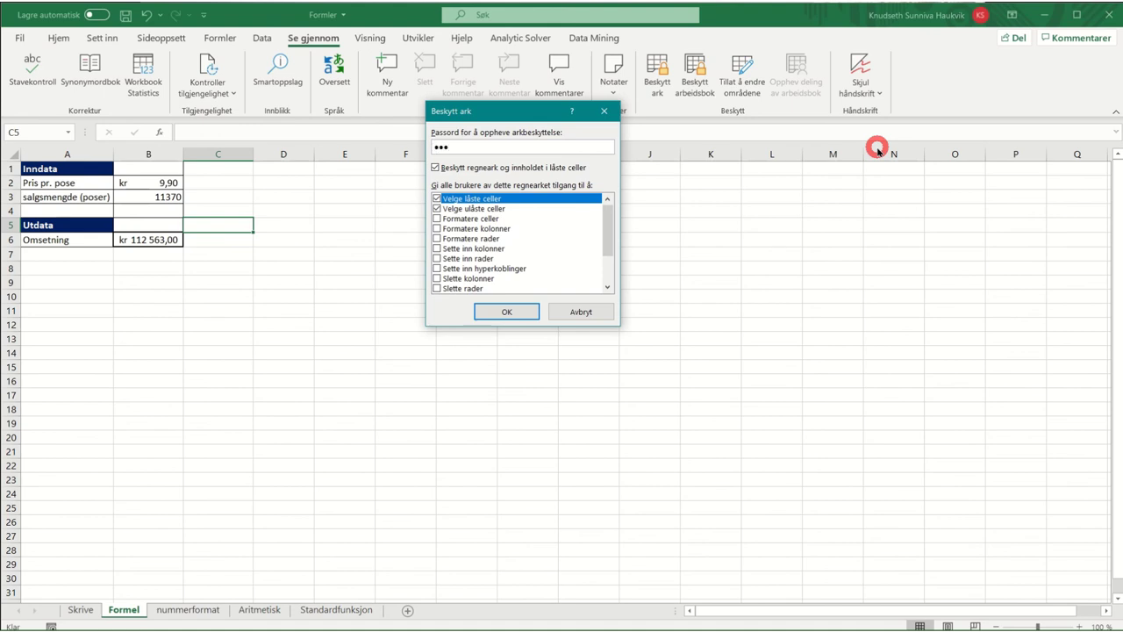
left_click(521, 181)
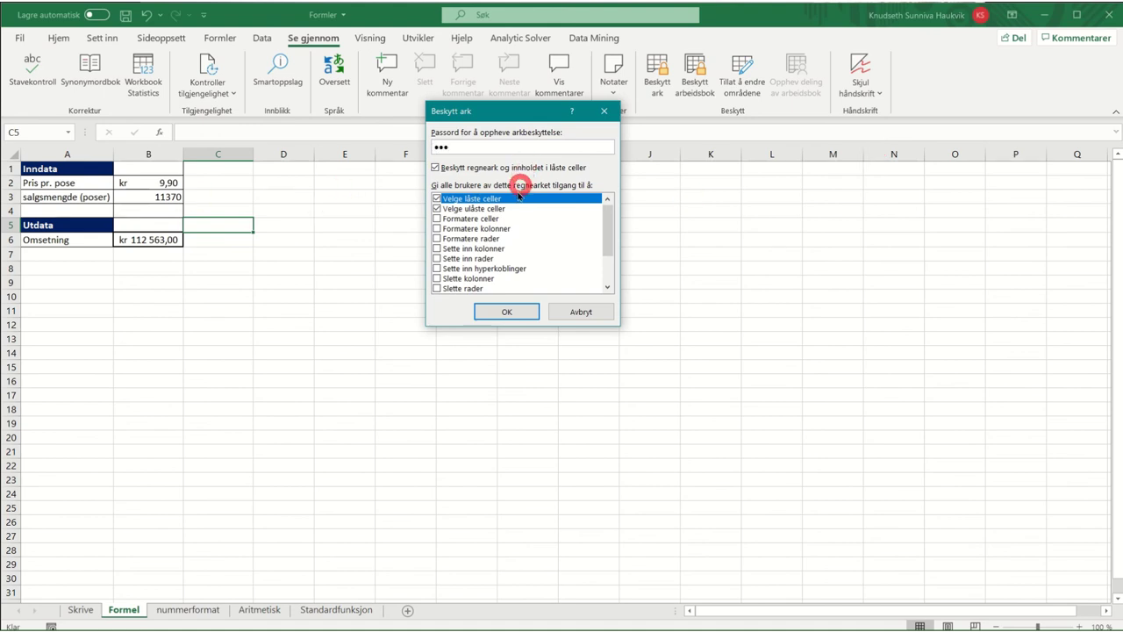
left_click(465, 199)
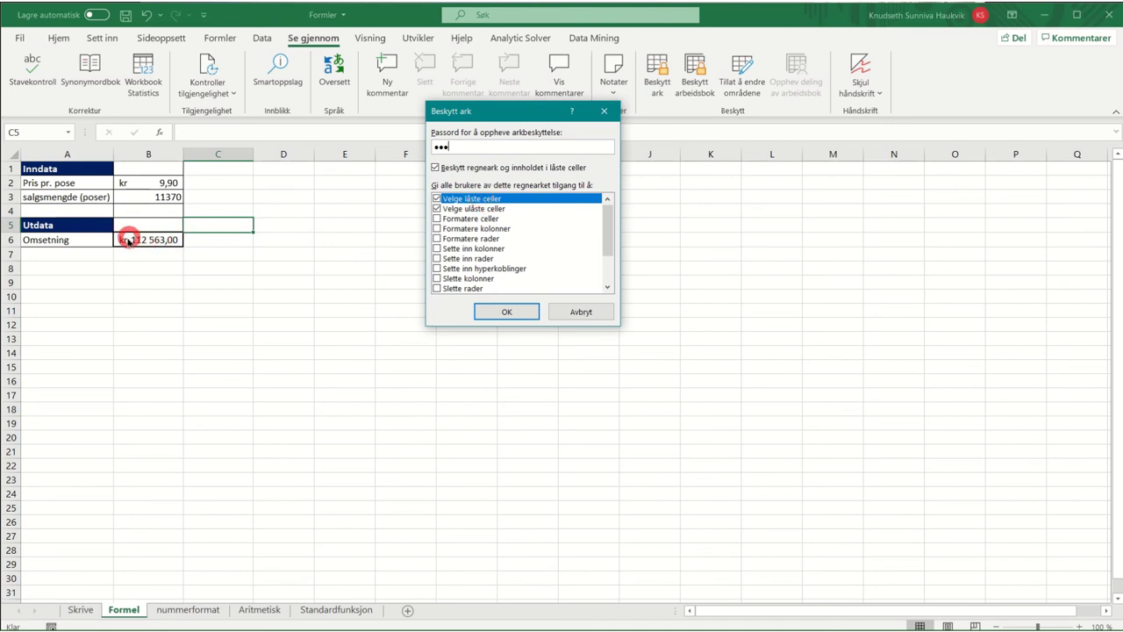
left_click(512, 312)
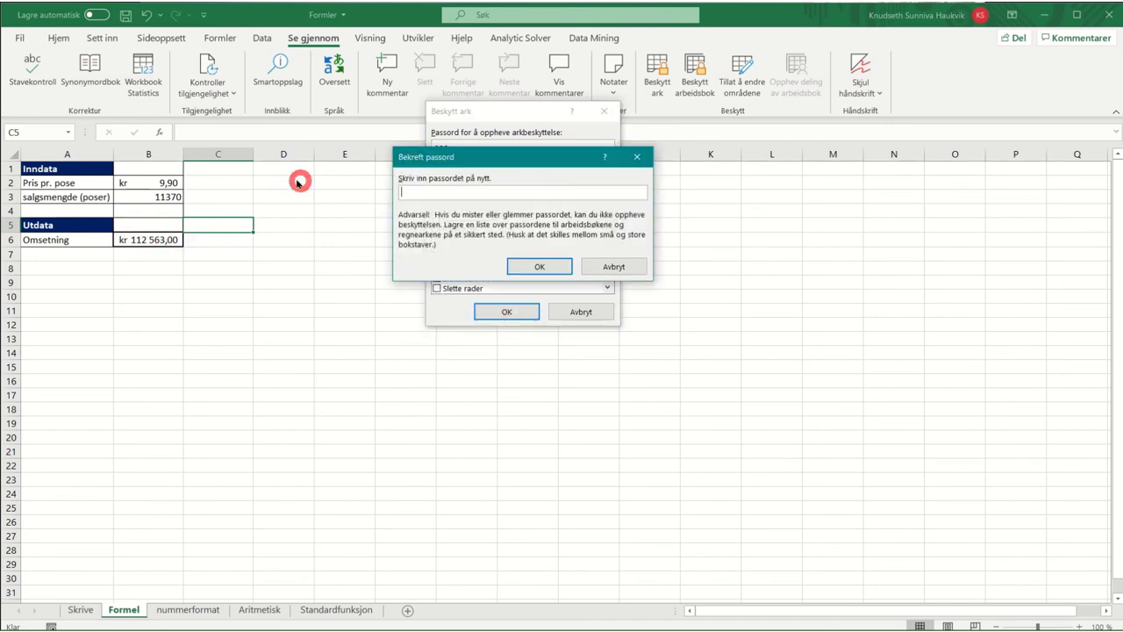
type("***")
left_click(556, 252)
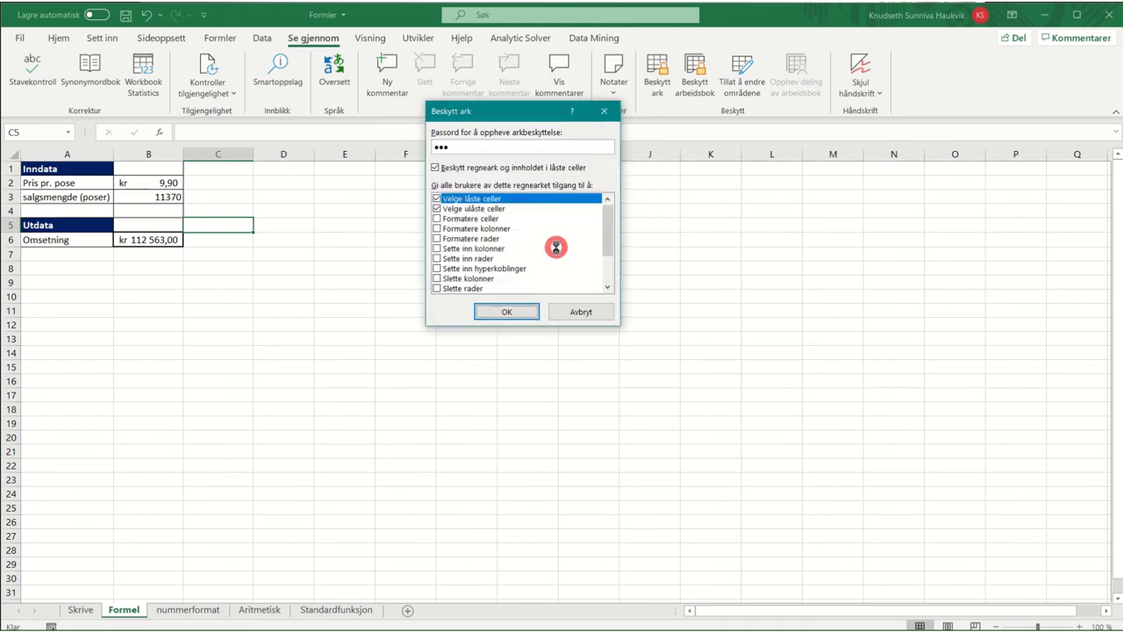
Step: Try to edit the Omsetning formula in locked cell B6
left_click(155, 245)
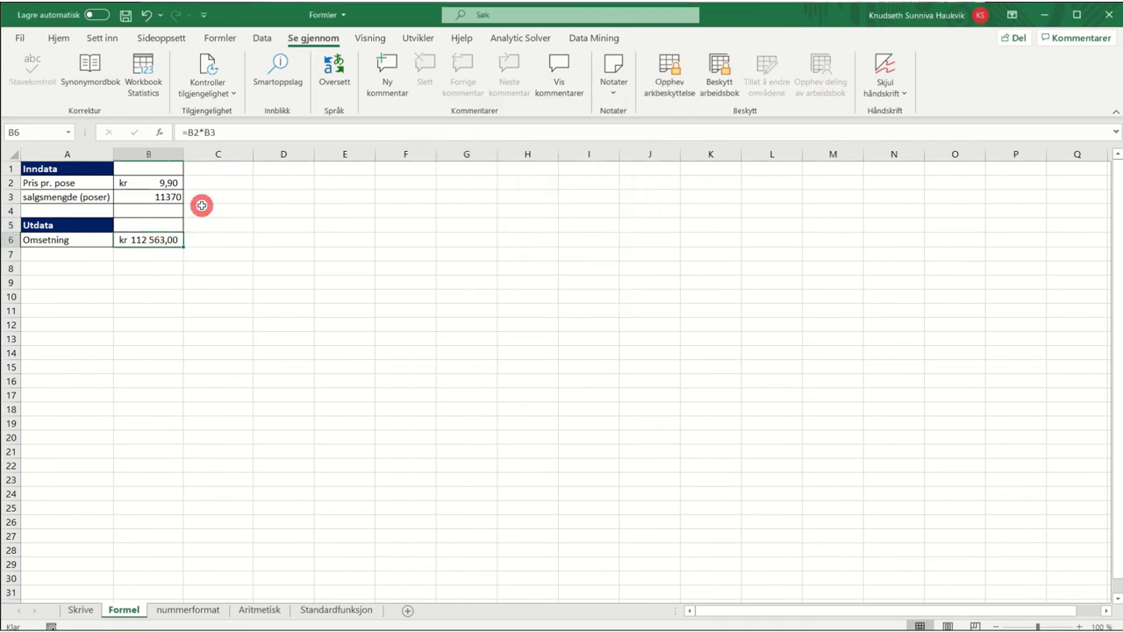
left_click(241, 140)
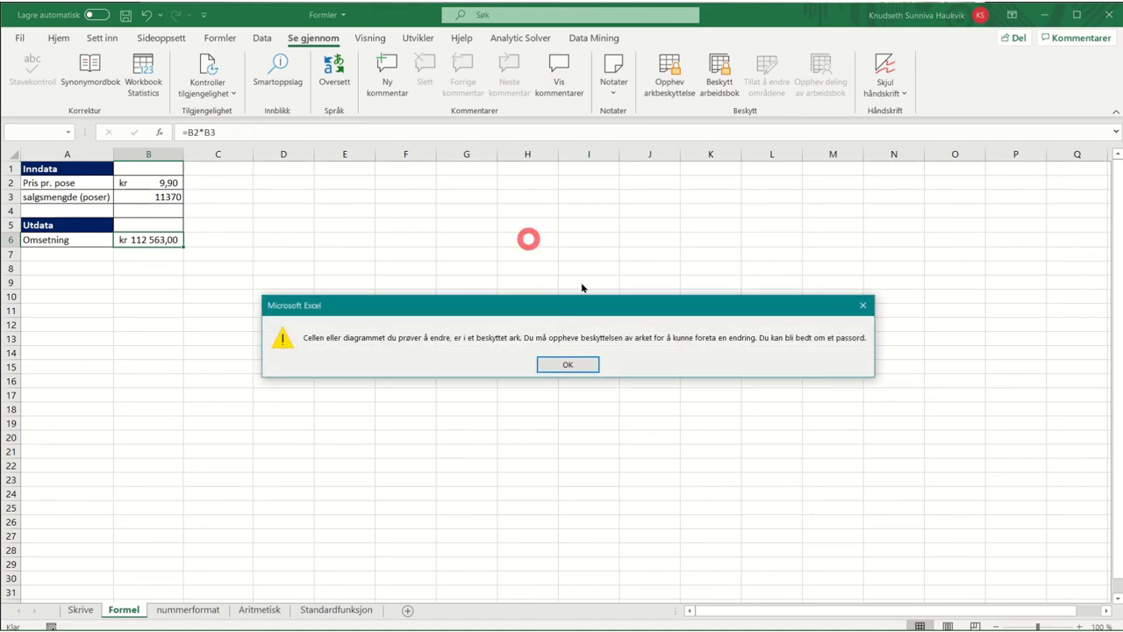
left_click(583, 366)
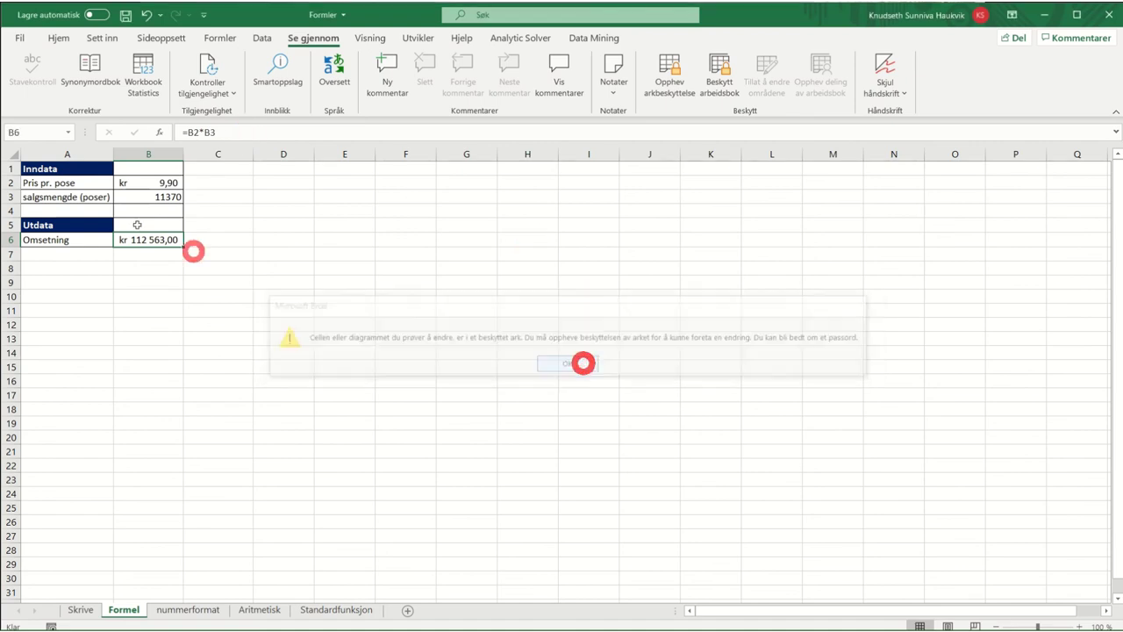
Step: Set the salgsmengde (poser) value in unlocked cell B3 to 12354
left_click(156, 196)
double_click(271, 130)
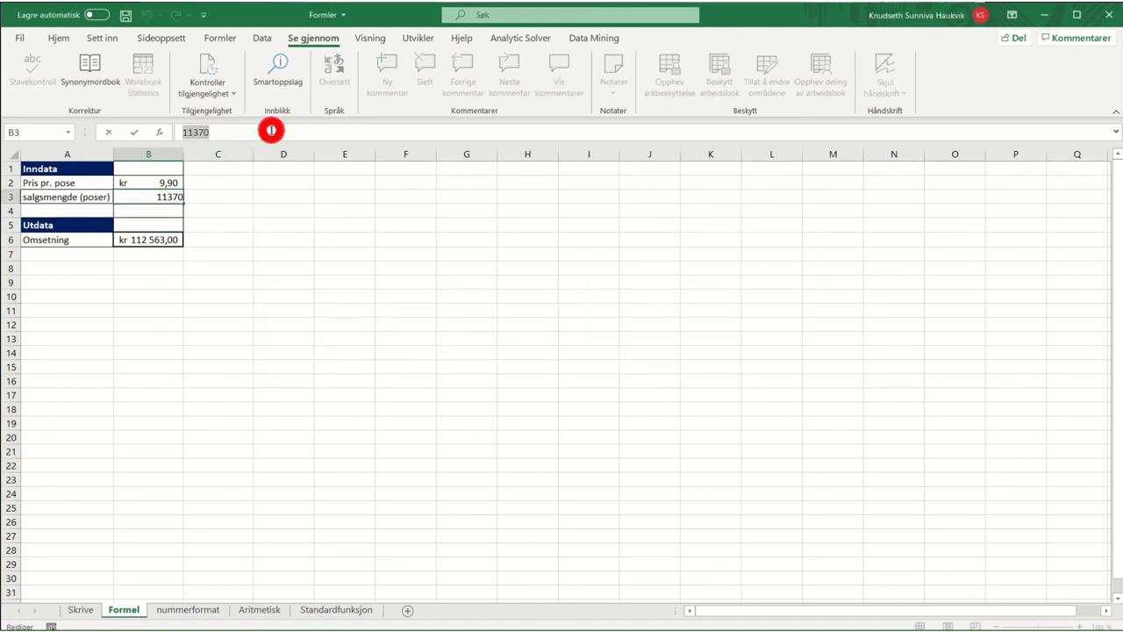
type("12354")
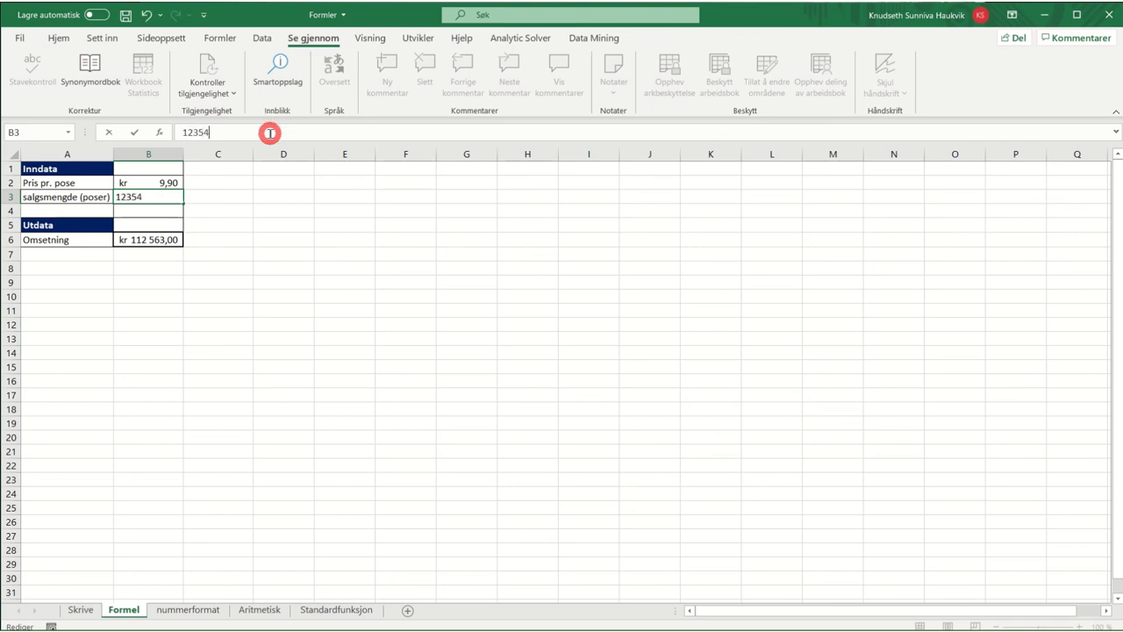
key("Return")
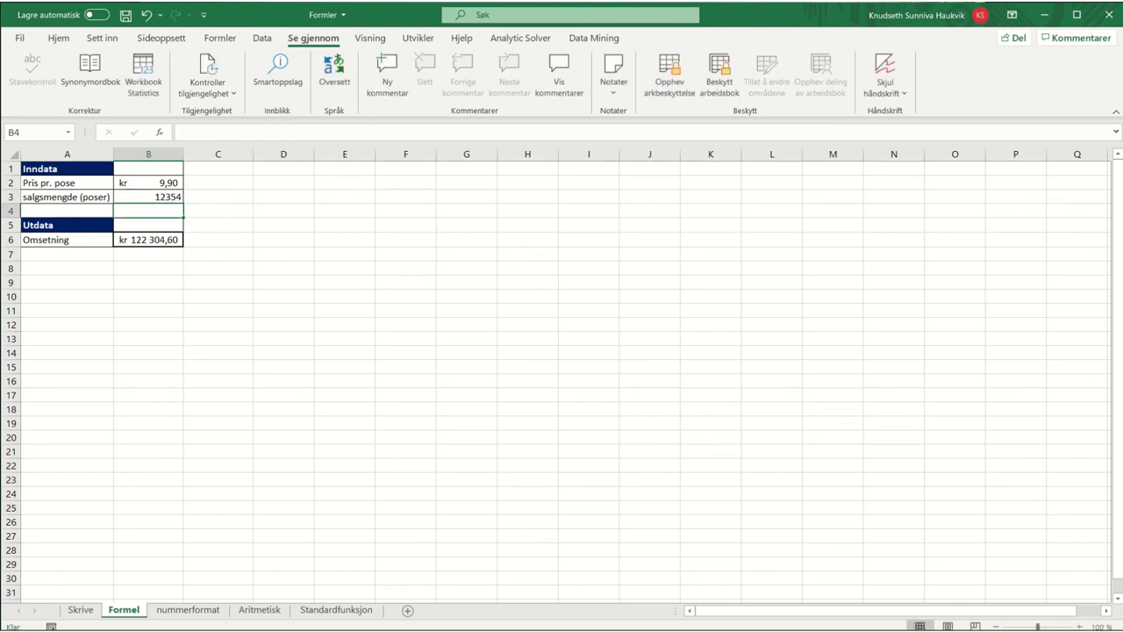